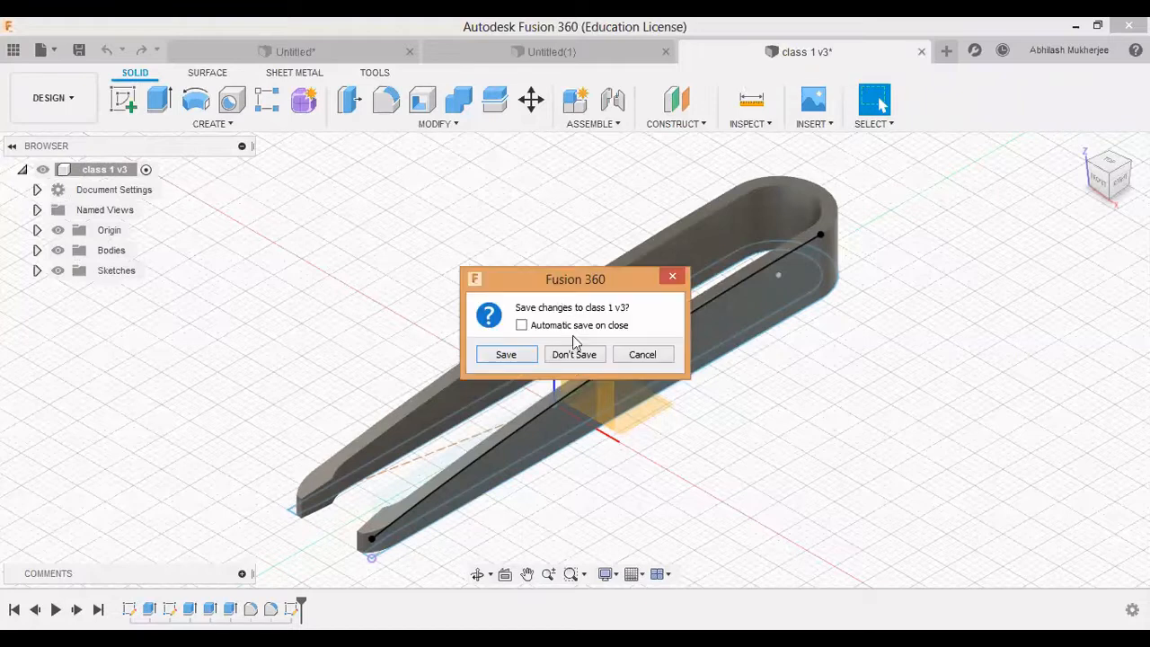
Close class 1 v3 without saving its changes and inspect the ice tray model in the other open design from several angles
{"action": "left_click", "coordinate": [580, 355]}
{"action": "left_click", "coordinate": [296, 53]}
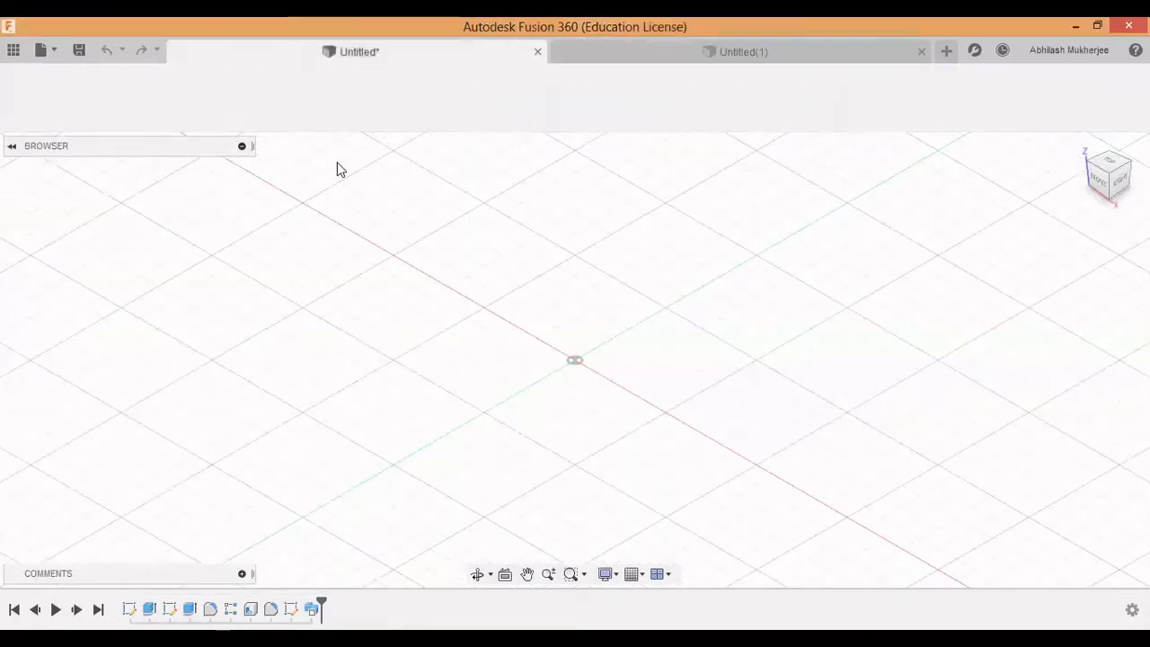
{"action": "middle_click_drag", "start_coordinate": [494, 400], "coordinate": [904, 388], "text": "shift"}
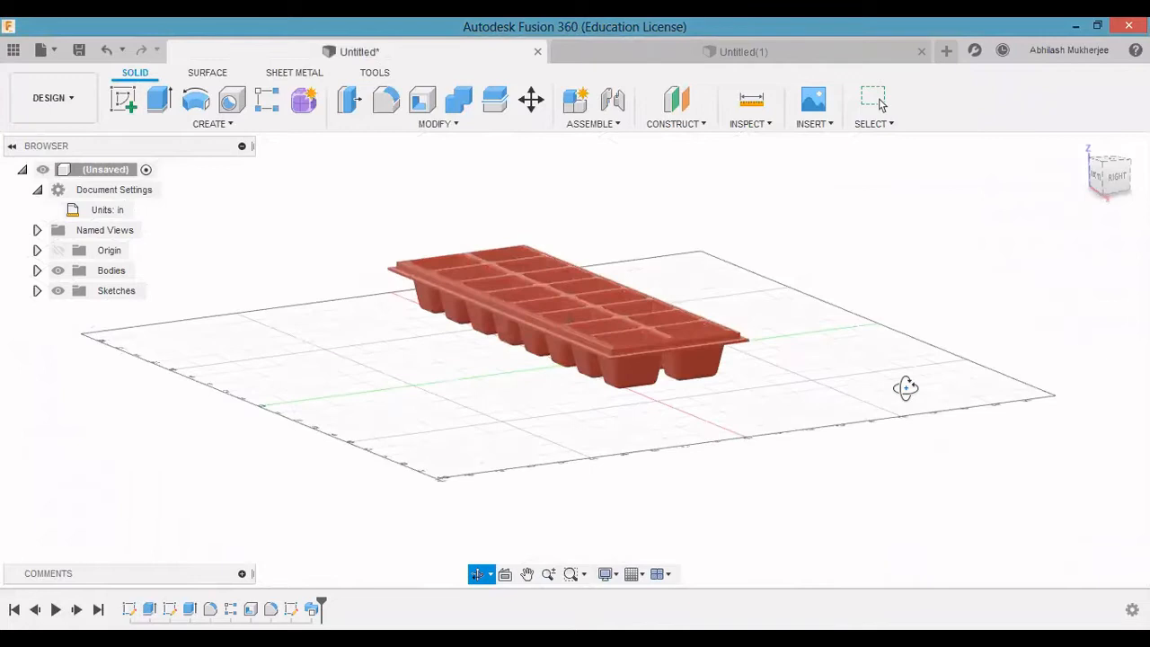
{"action": "middle_click_drag", "start_coordinate": [688, 416], "coordinate": [882, 412], "text": "shift"}
{"action": "middle_click_drag", "start_coordinate": [637, 392], "coordinate": [752, 370], "text": "shift"}
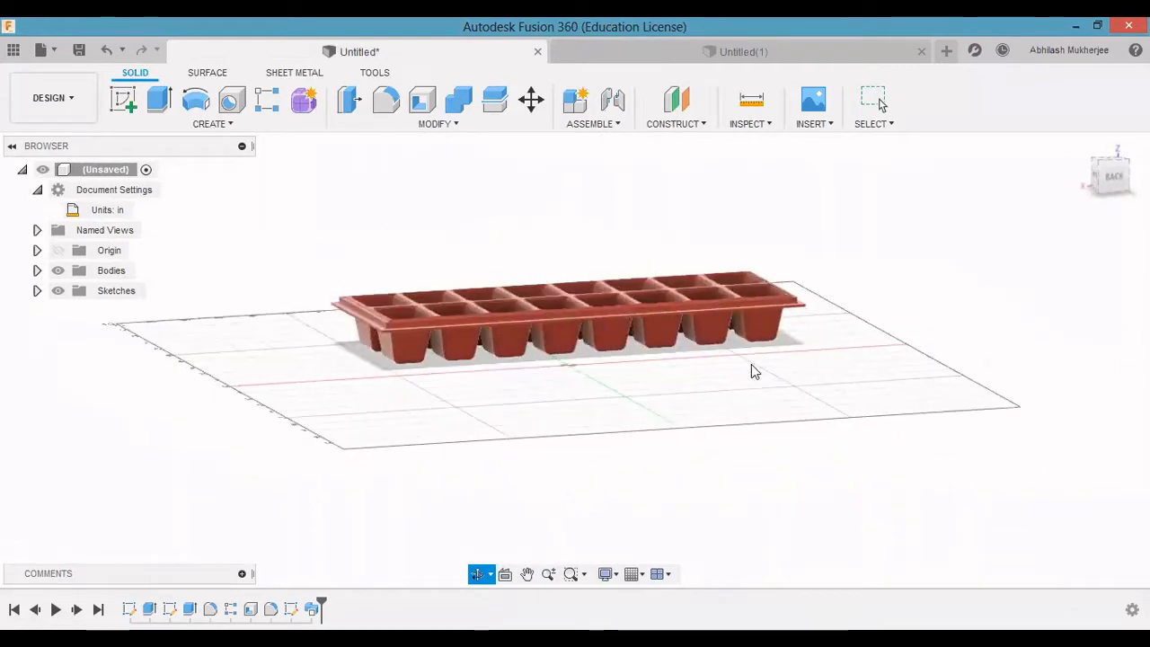
{"action": "key", "text": "Escape"}
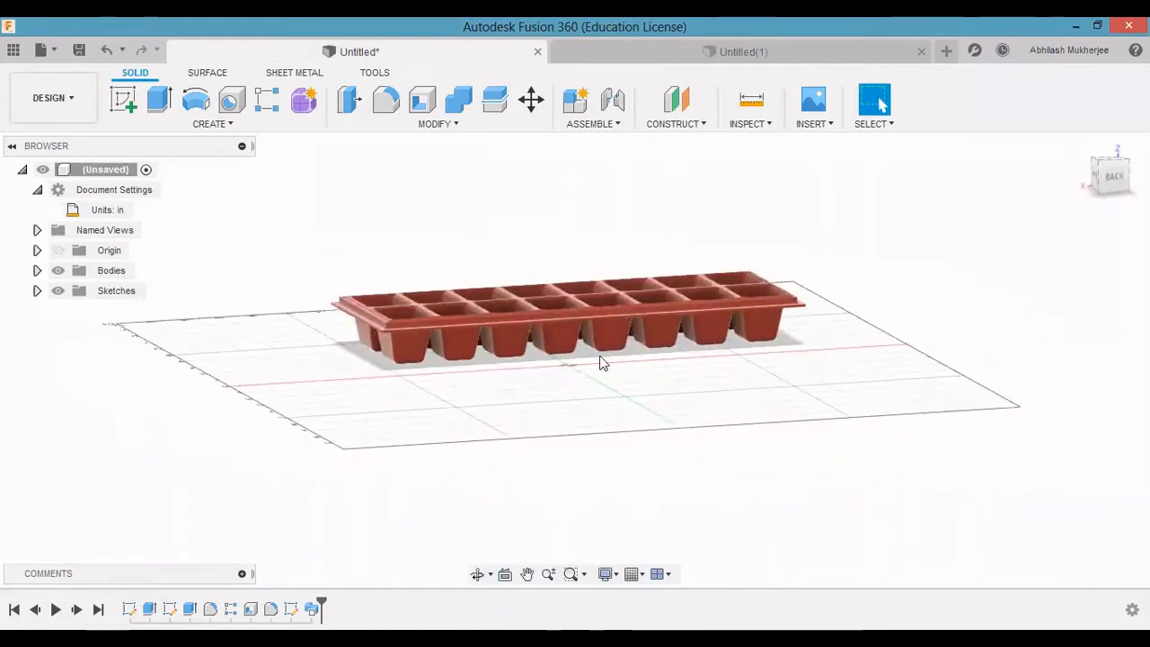
{"action": "middle_click_drag", "start_coordinate": [505, 393], "coordinate": [422, 423], "text": "shift"}
{"action": "key", "text": "Escape"}
Switch to the empty untitled design and set its document units to inches
{"action": "left_click", "coordinate": [737, 57]}
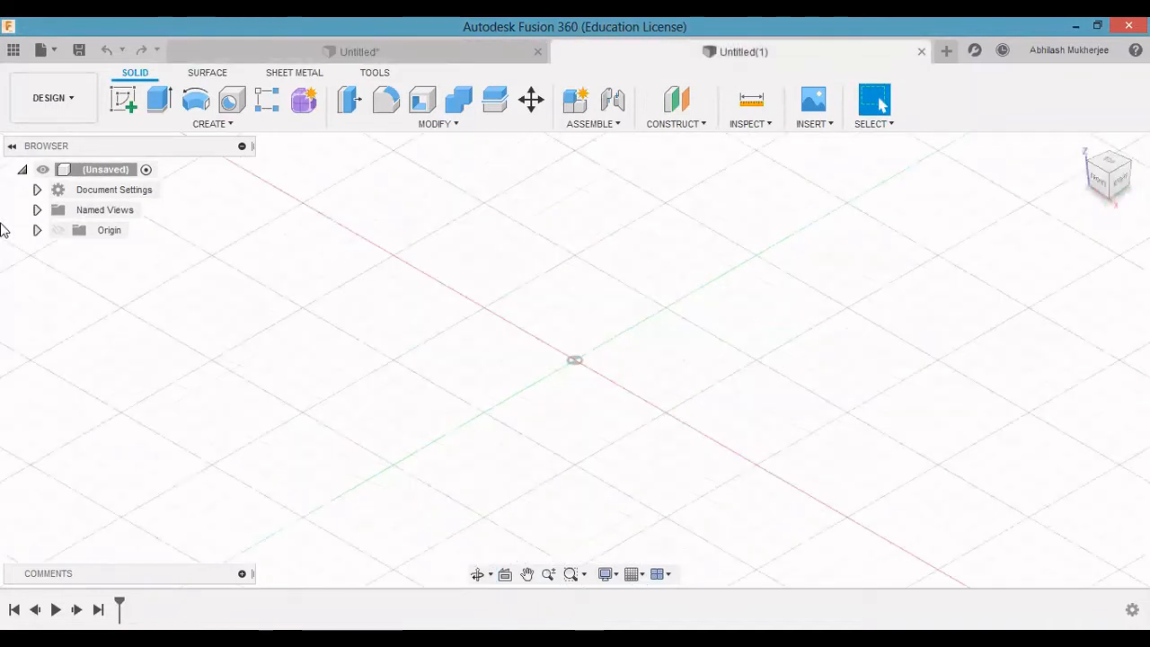
{"action": "left_click", "coordinate": [37, 191]}
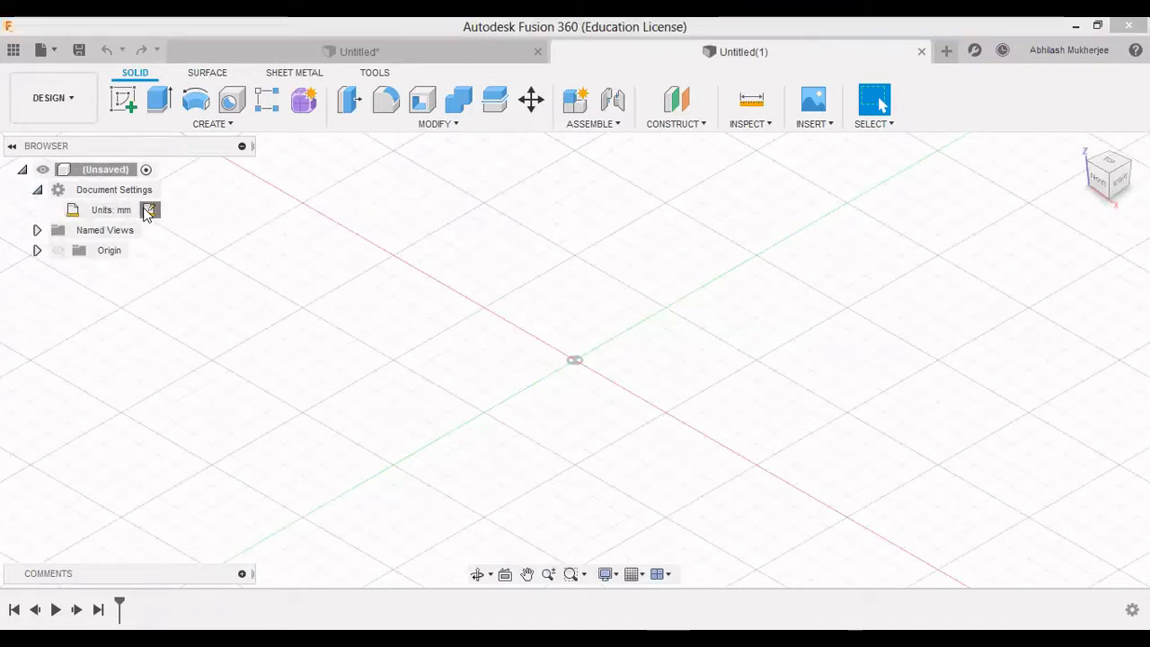
{"action": "left_click", "coordinate": [147, 210]}
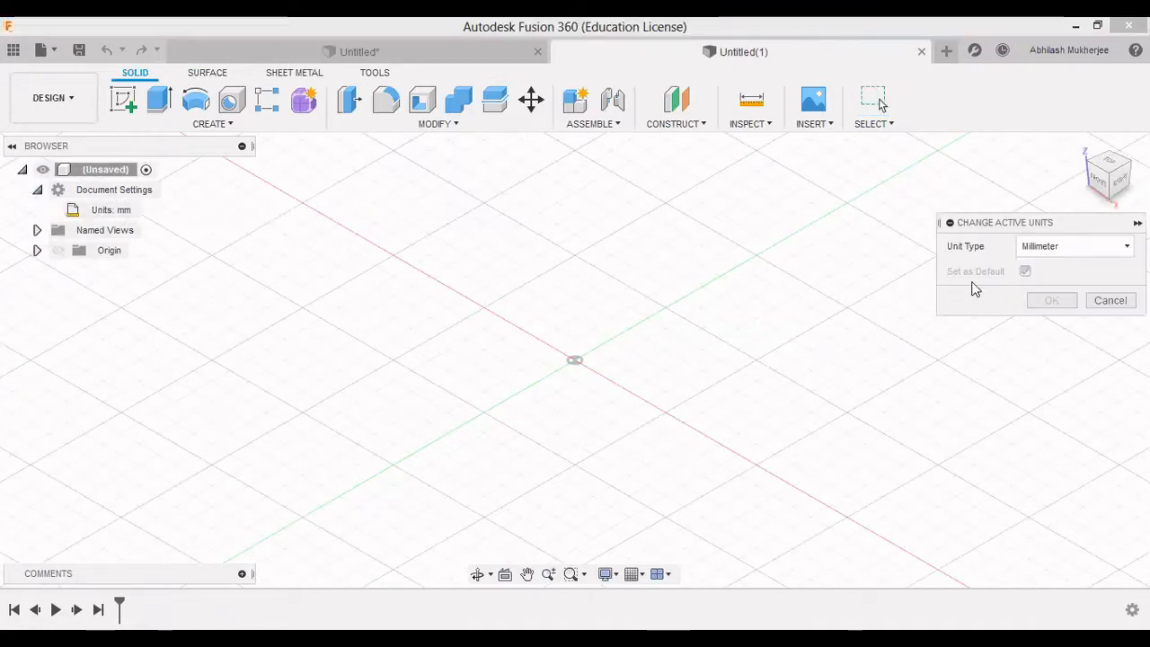
{"action": "left_click", "coordinate": [1079, 252]}
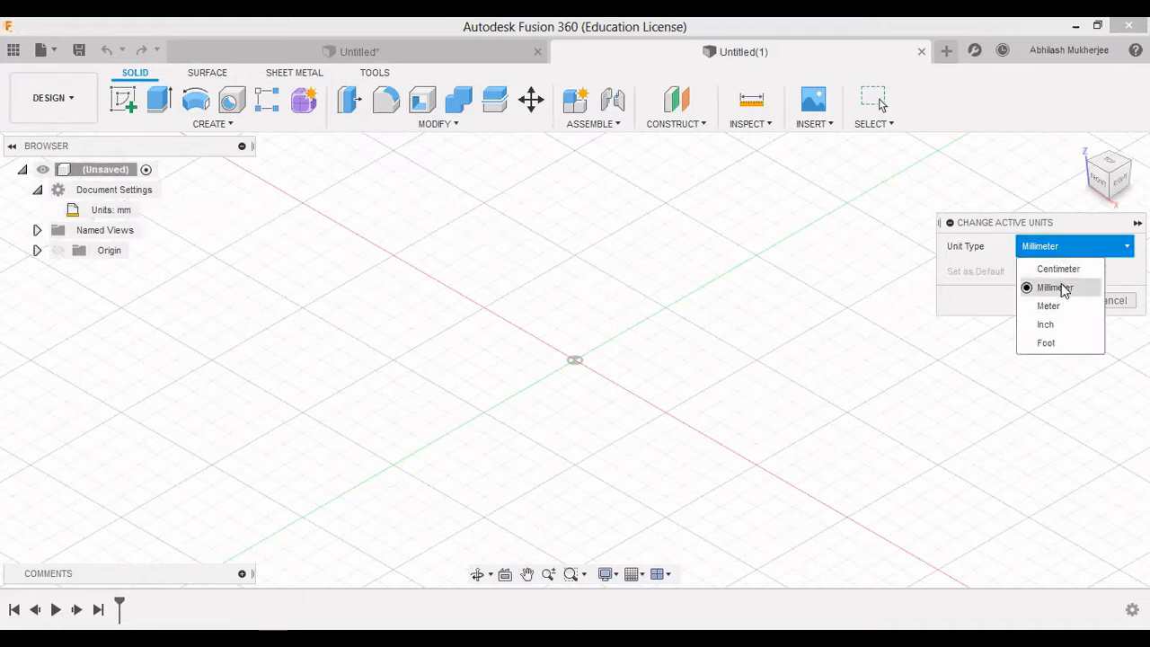
{"action": "left_click", "coordinate": [1047, 325]}
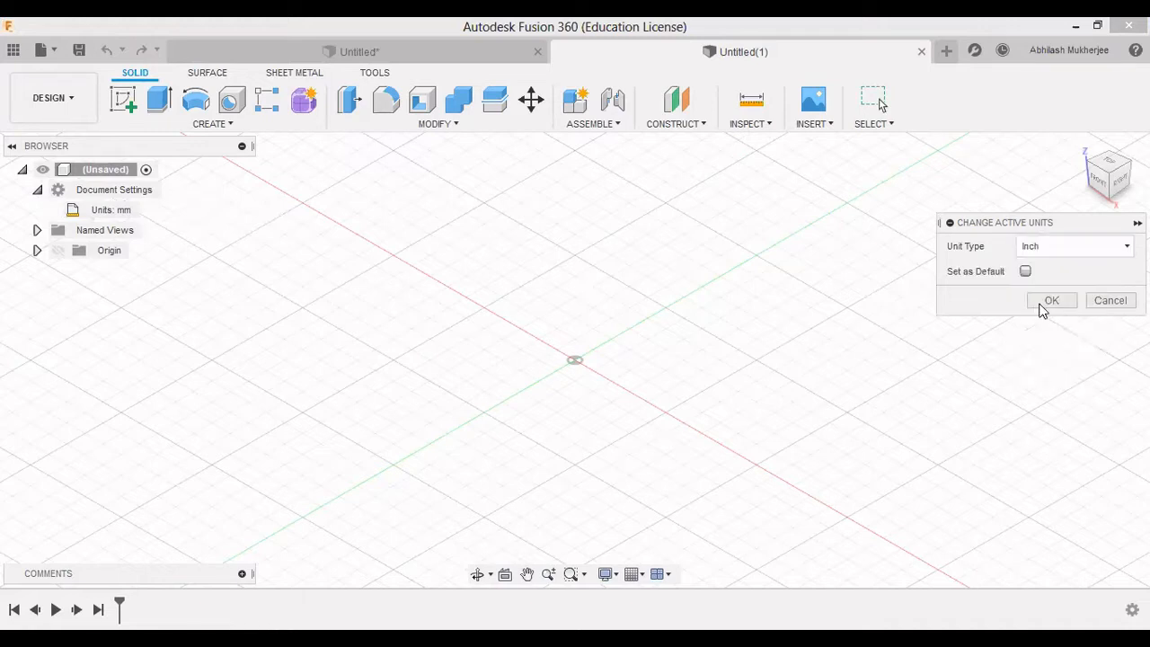
{"action": "left_click", "coordinate": [1051, 300]}
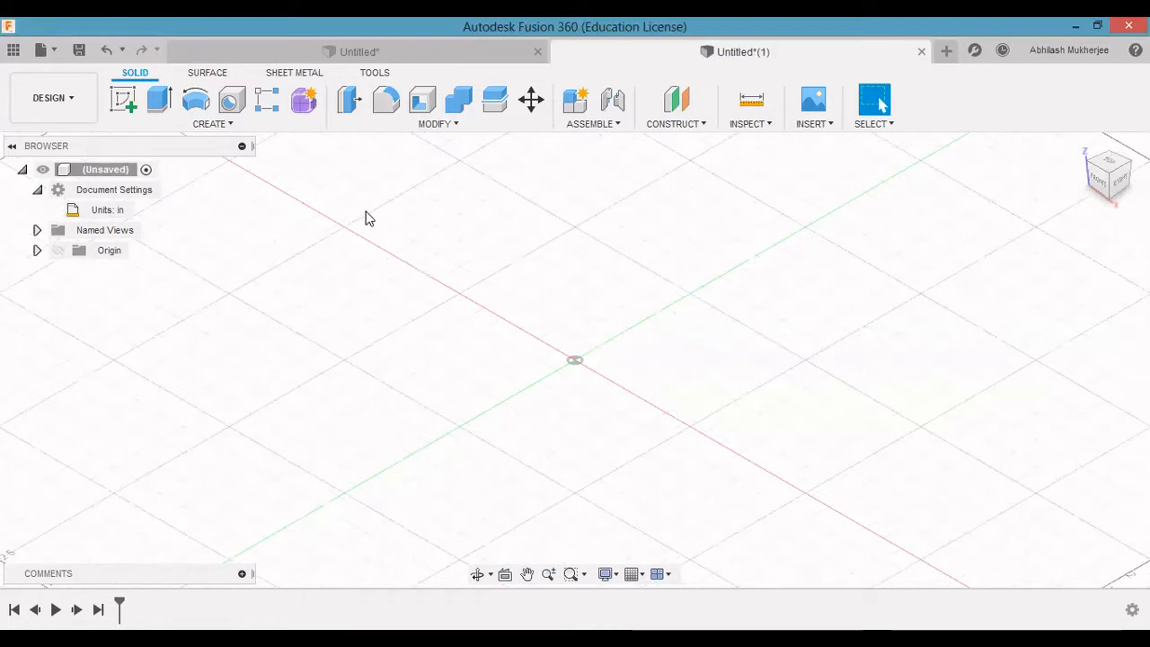
{"action": "left_click", "coordinate": [84, 56]}
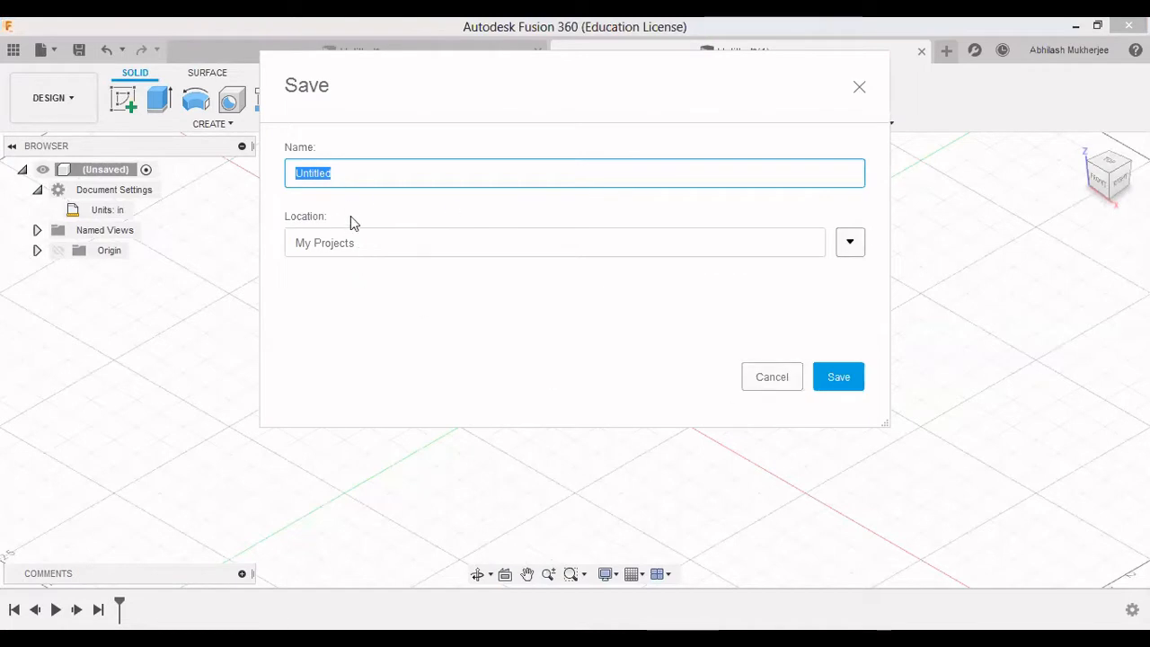
{"action": "left_click", "coordinate": [766, 381]}
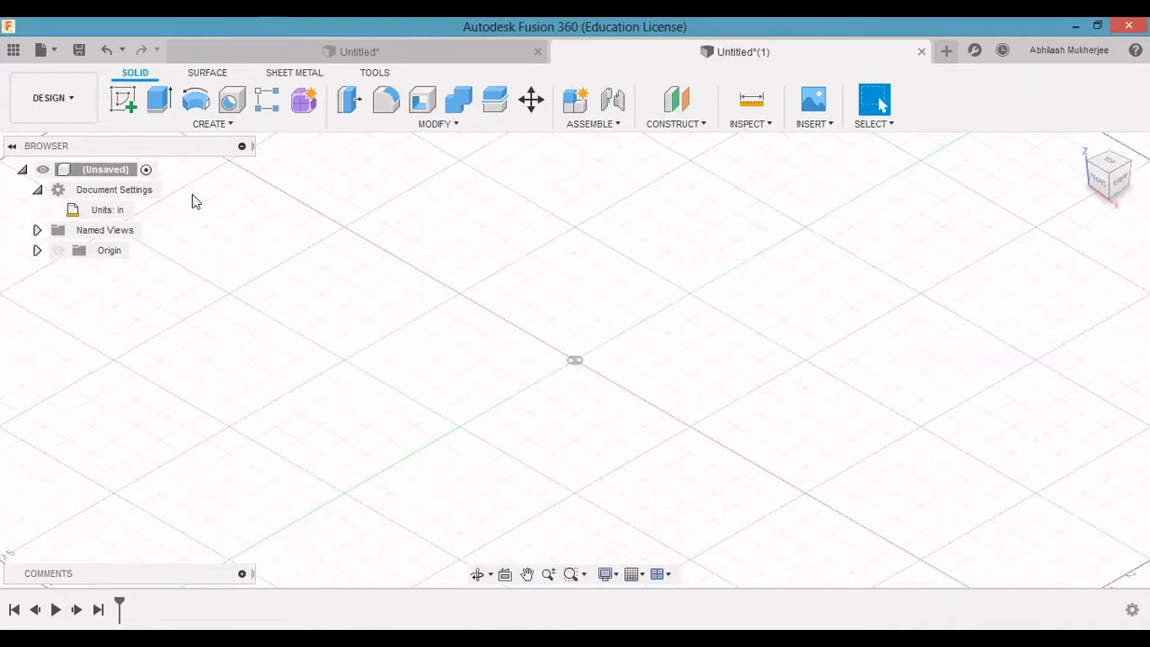
Sketch a center rectangle 12 in wide and 4 in high at the origin on the horizontal XY plane
{"action": "left_click", "coordinate": [126, 103]}
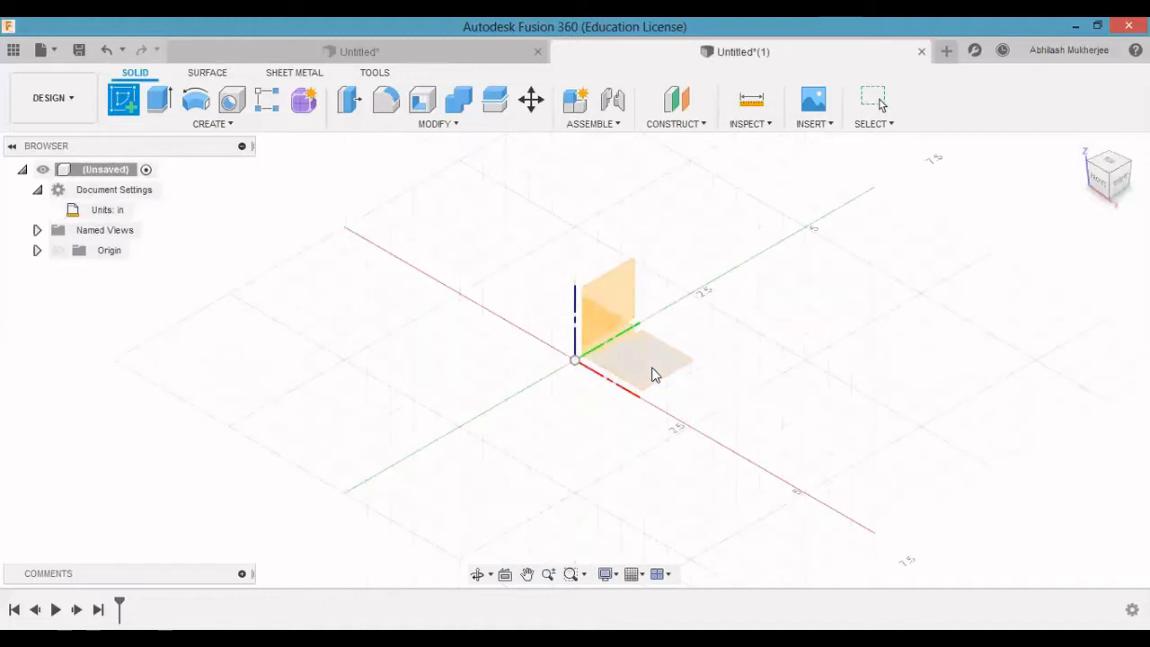
{"action": "left_click", "coordinate": [658, 369]}
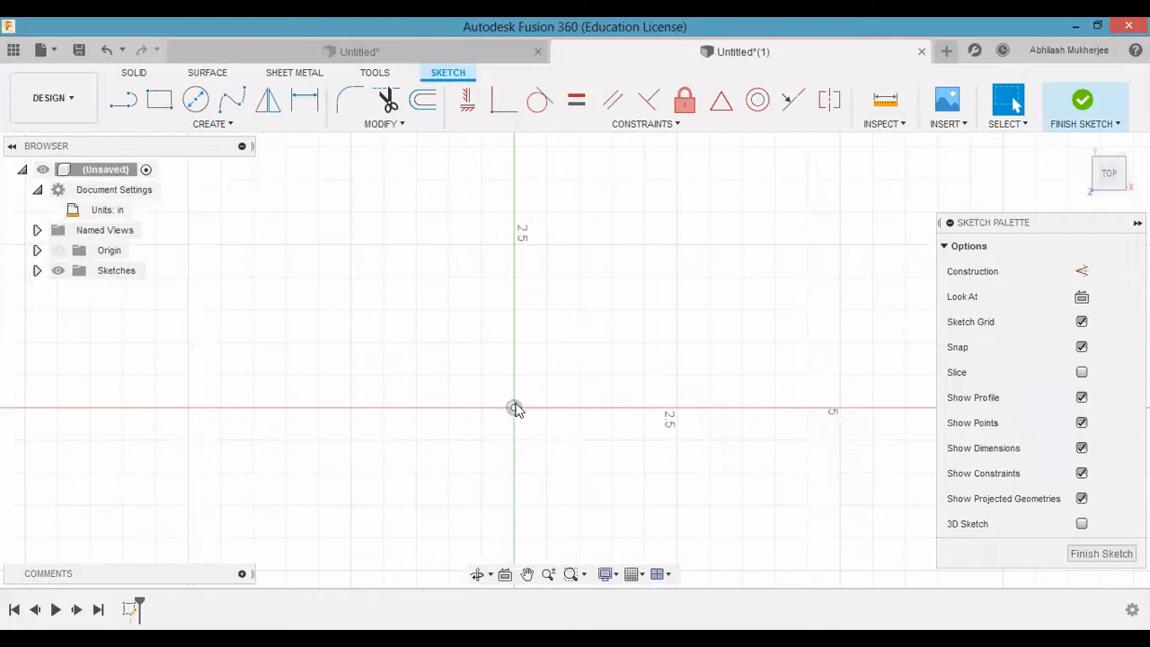
{"action": "left_click", "coordinate": [208, 123]}
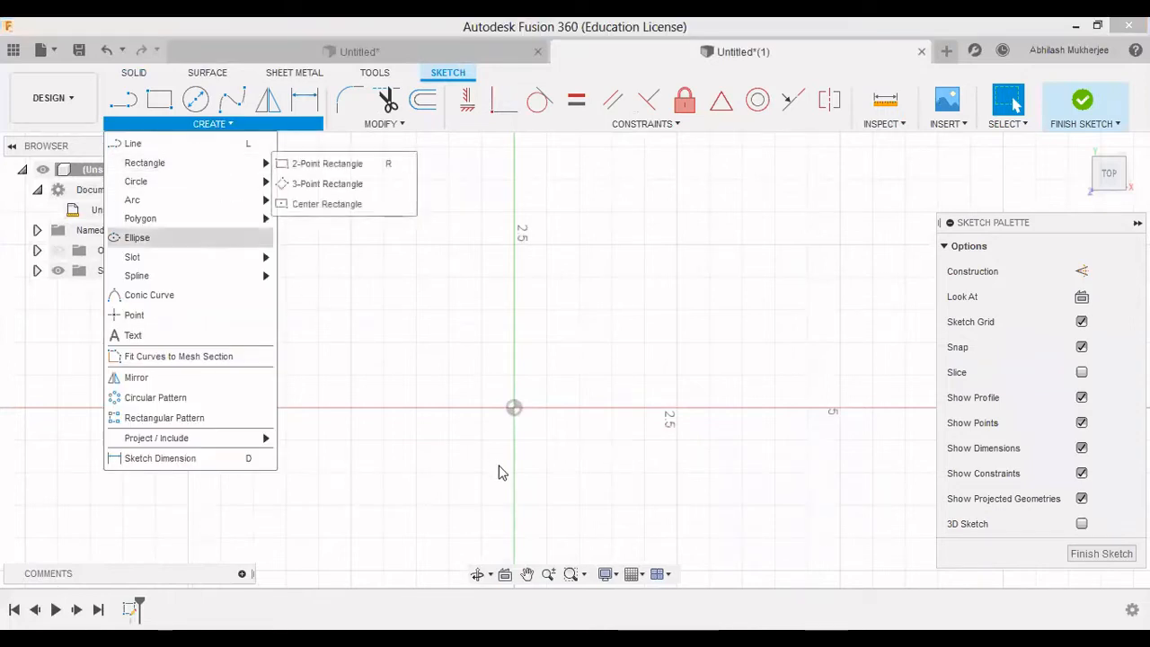
{"action": "left_click", "coordinate": [514, 409]}
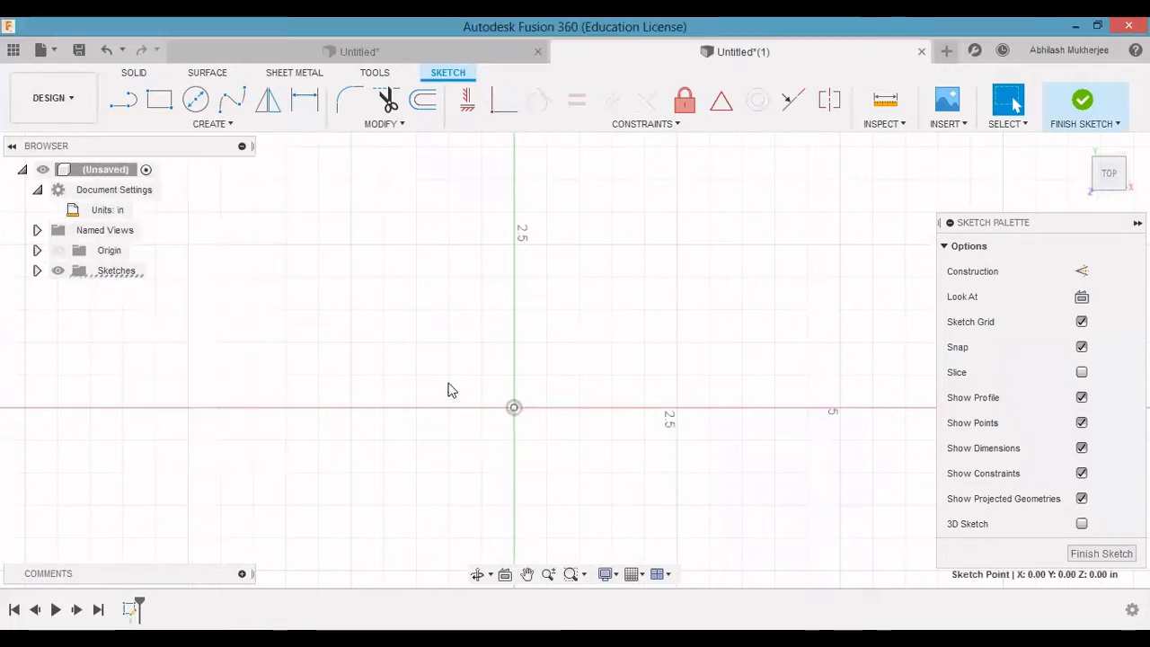
{"action": "left_click", "coordinate": [209, 124]}
{"action": "mouse_move", "coordinate": [216, 167]}
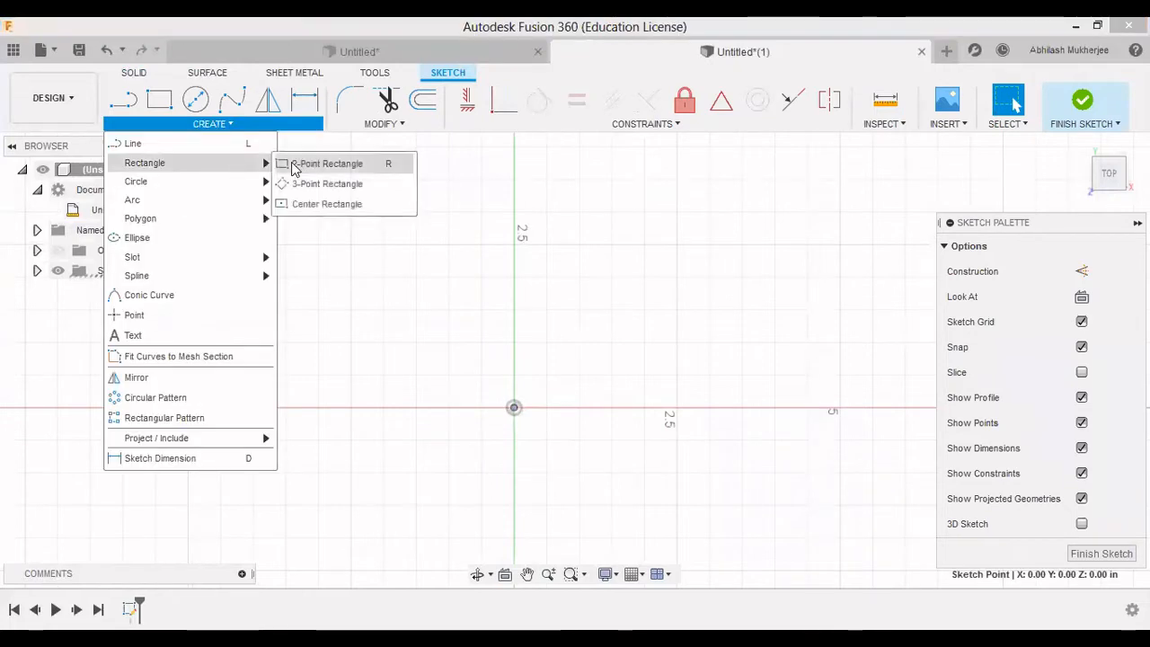
{"action": "left_click", "coordinate": [325, 204]}
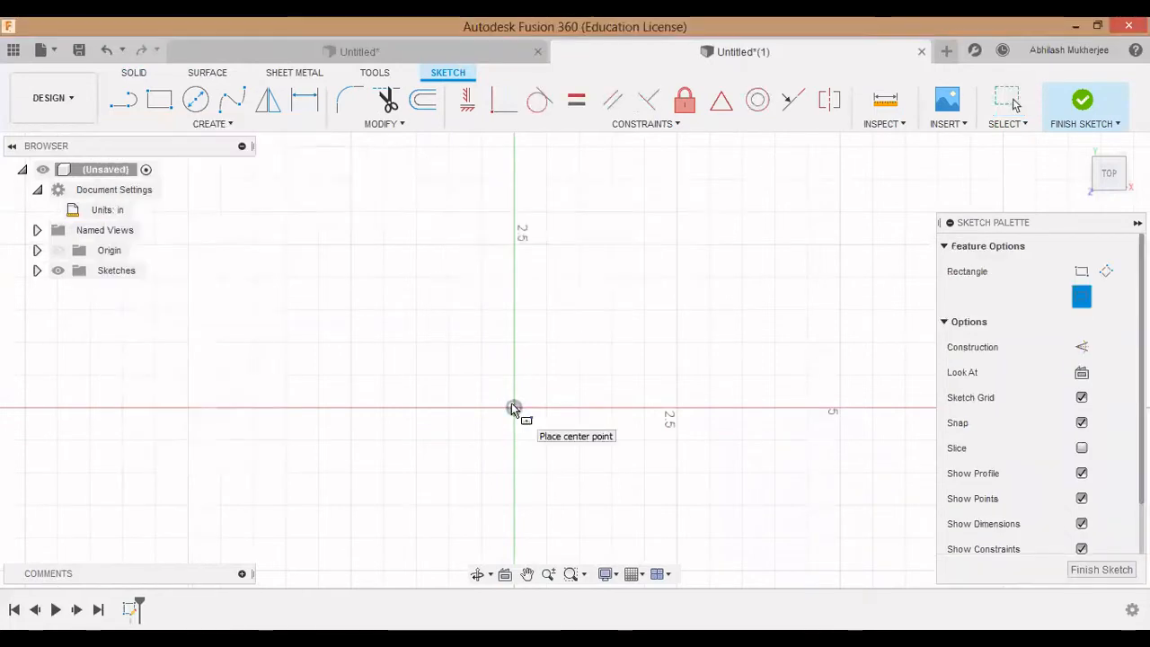
{"action": "left_click", "coordinate": [513, 408]}
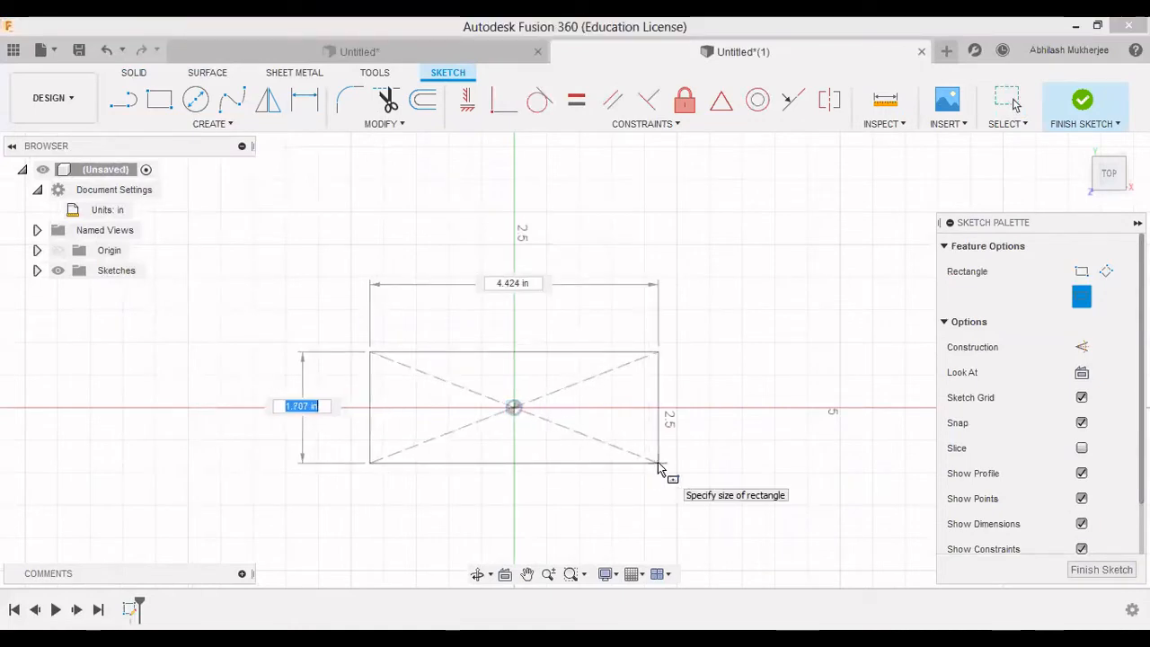
{"action": "type", "text": "4"}
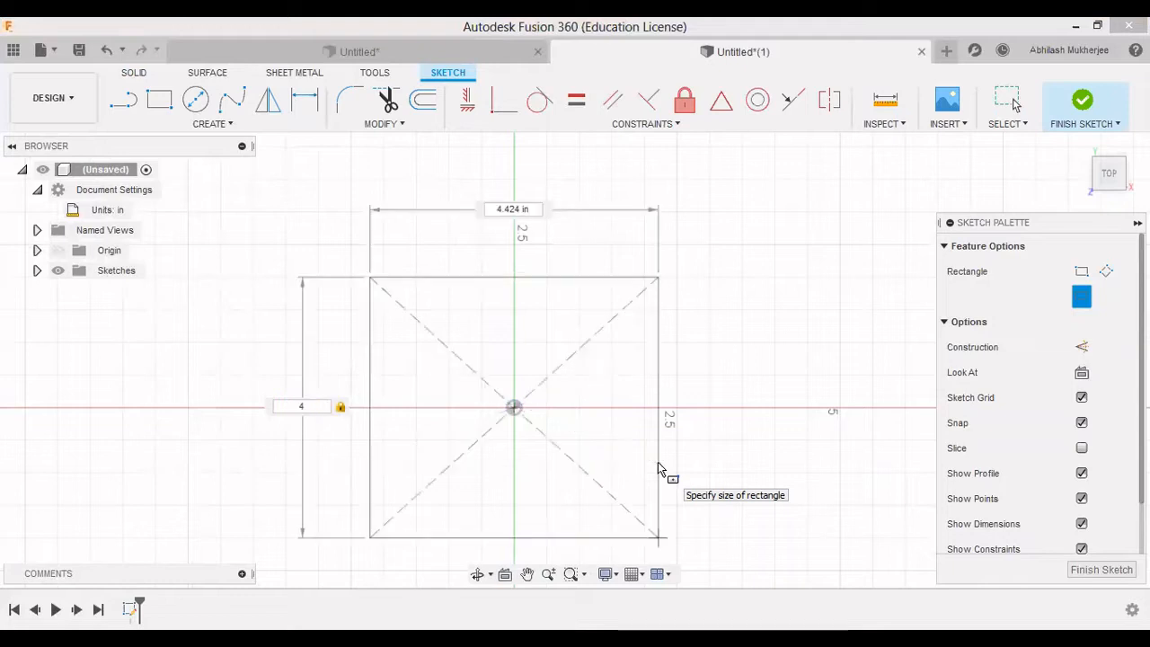
{"action": "key", "text": "Tab"}
{"action": "type", "text": "12"}
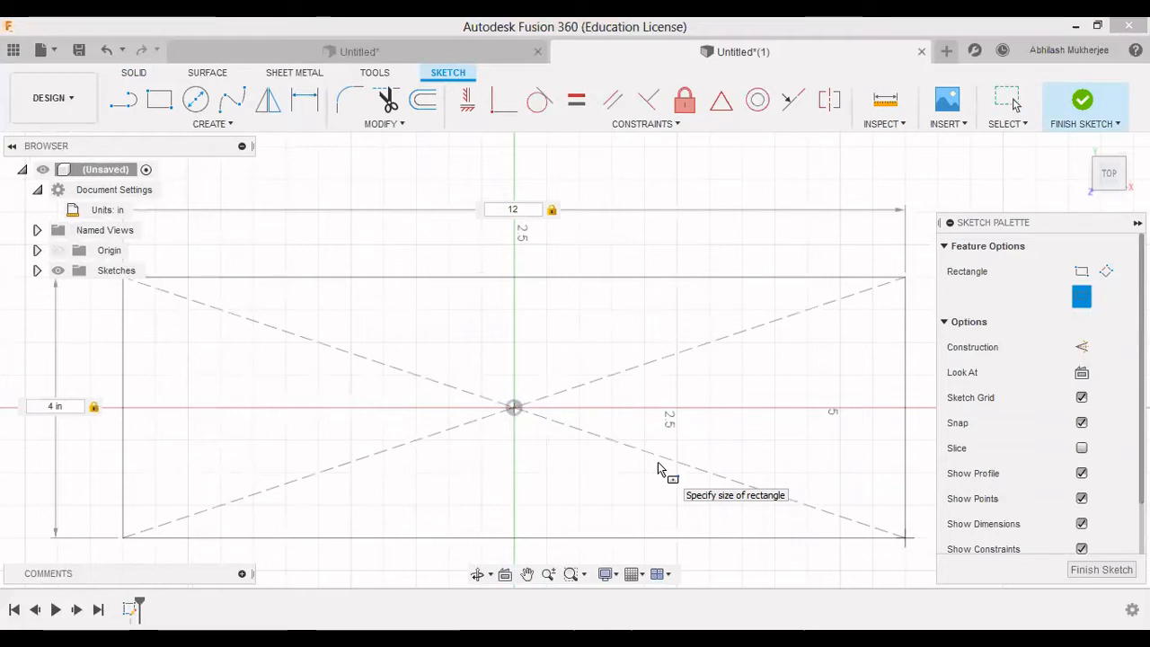
{"action": "key", "text": "Return"}
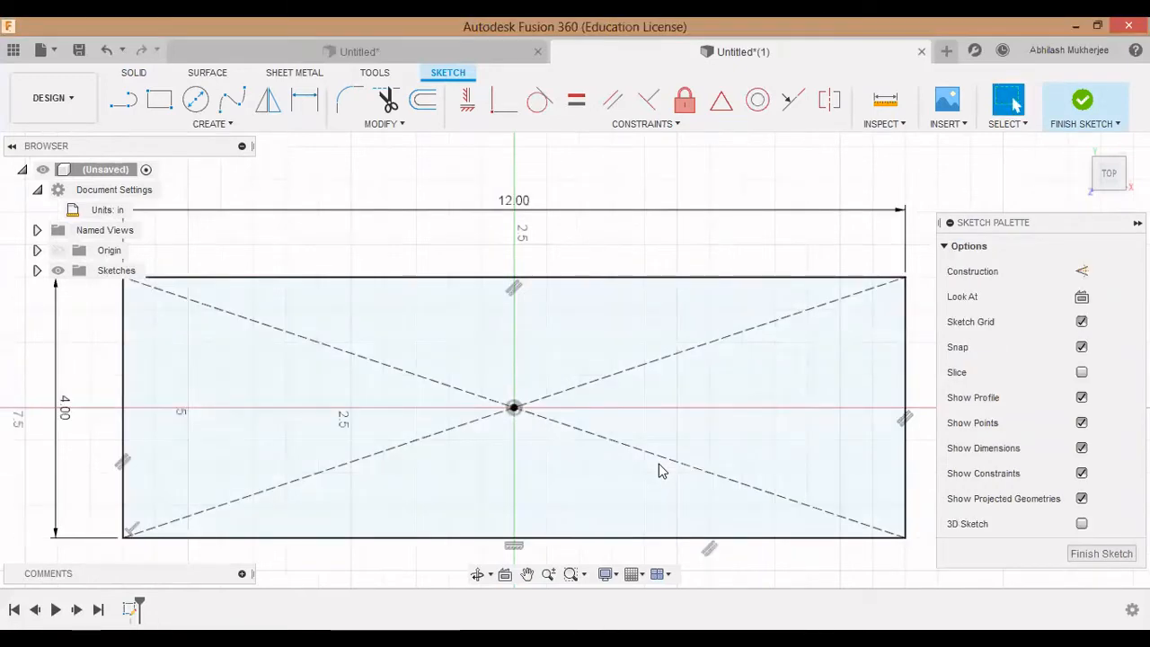
Extrude the rectangle profile upward 2 in as a new body
{"action": "scroll", "coordinate": [660, 470], "scroll_direction": "up", "scroll_amount": 1}
{"action": "scroll", "coordinate": [660, 469], "scroll_direction": "down", "scroll_amount": 2}
{"action": "scroll", "coordinate": [660, 470], "scroll_direction": "down", "scroll_amount": 1}
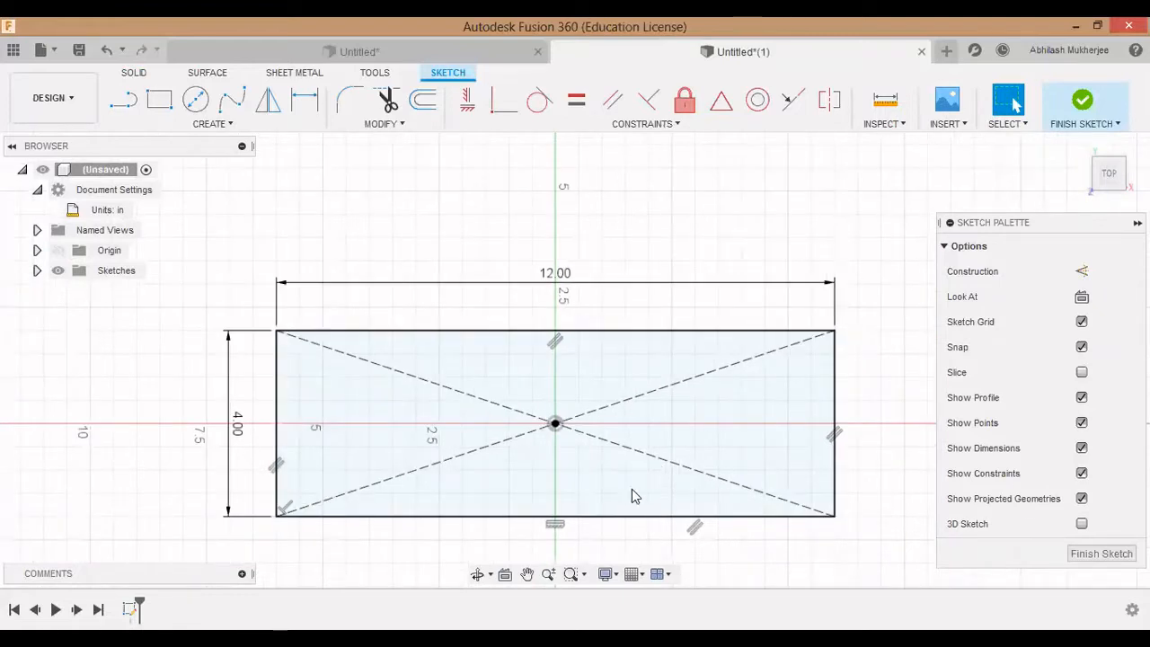
{"action": "mouse_move", "coordinate": [655, 480]}
{"action": "middle_mouse_down", "text": "shift"}
{"action": "mouse_move", "coordinate": [638, 446]}
{"action": "mouse_move", "coordinate": [656, 431]}
{"action": "mouse_move", "coordinate": [686, 488]}
{"action": "mouse_move", "coordinate": [692, 377]}
{"action": "mouse_move", "coordinate": [694, 393]}
{"action": "middle_mouse_up", "text": "shift"}
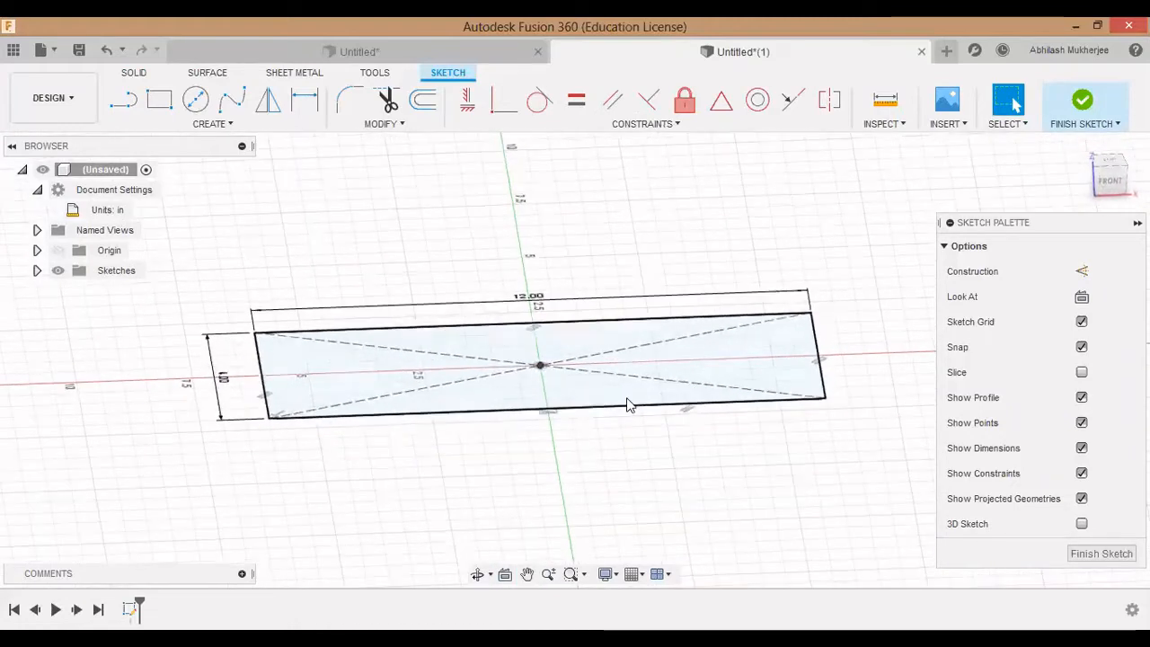
{"action": "key", "text": "e"}
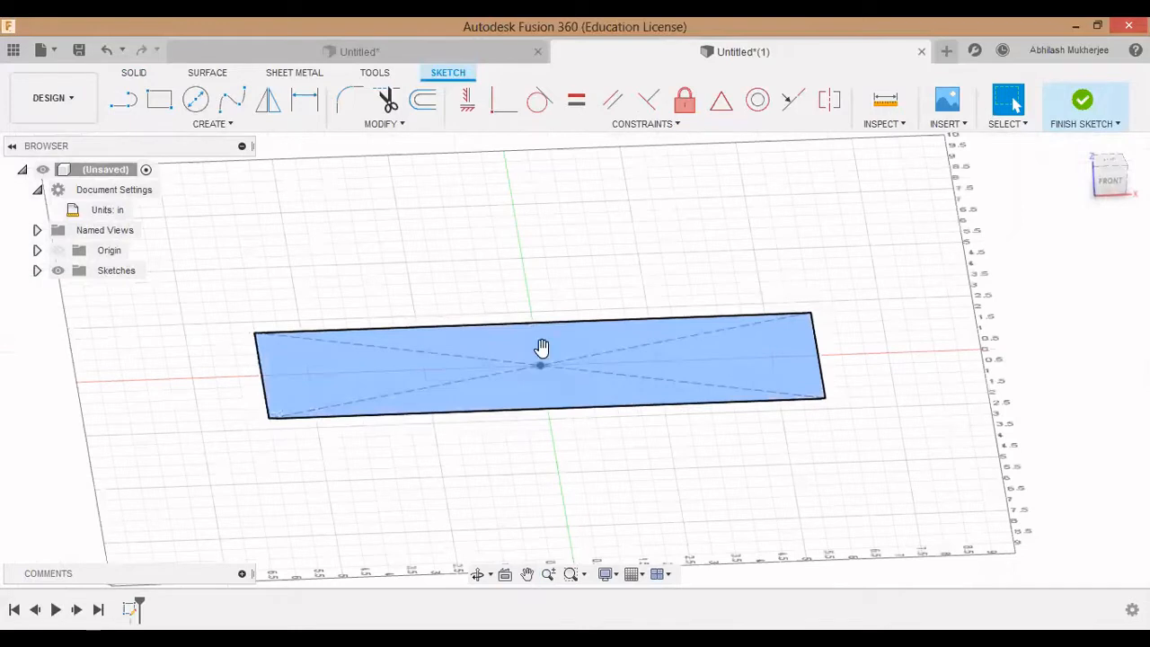
{"action": "left_click_drag", "start_coordinate": [539, 352], "coordinate": [539, 285]}
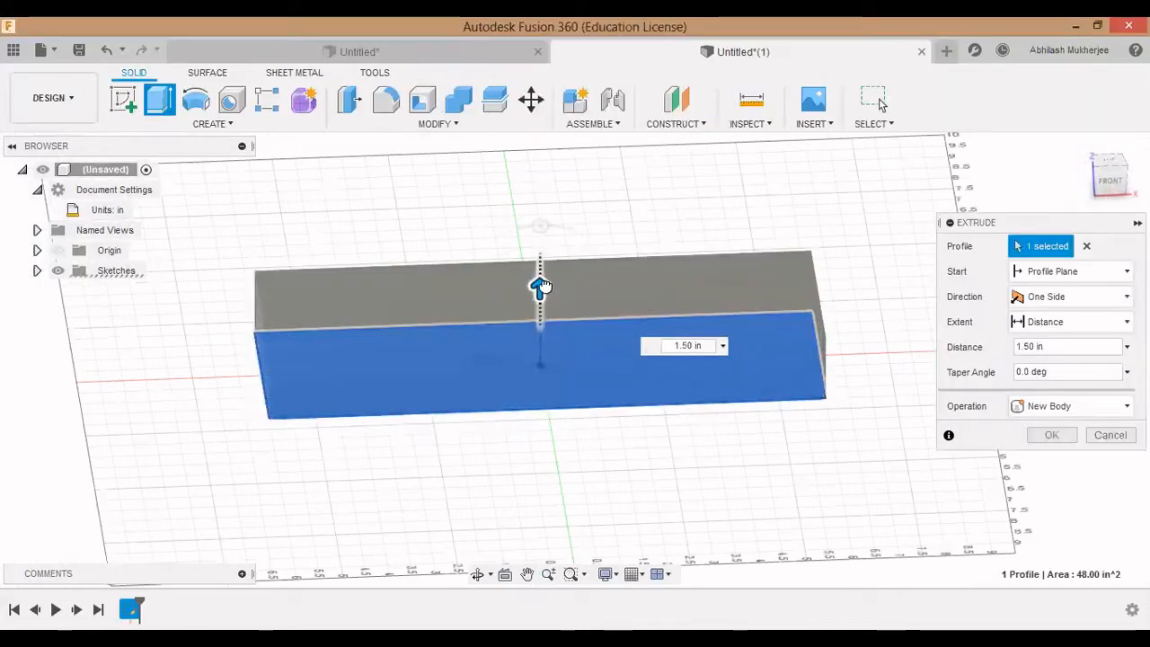
{"action": "left_click", "coordinate": [662, 347]}
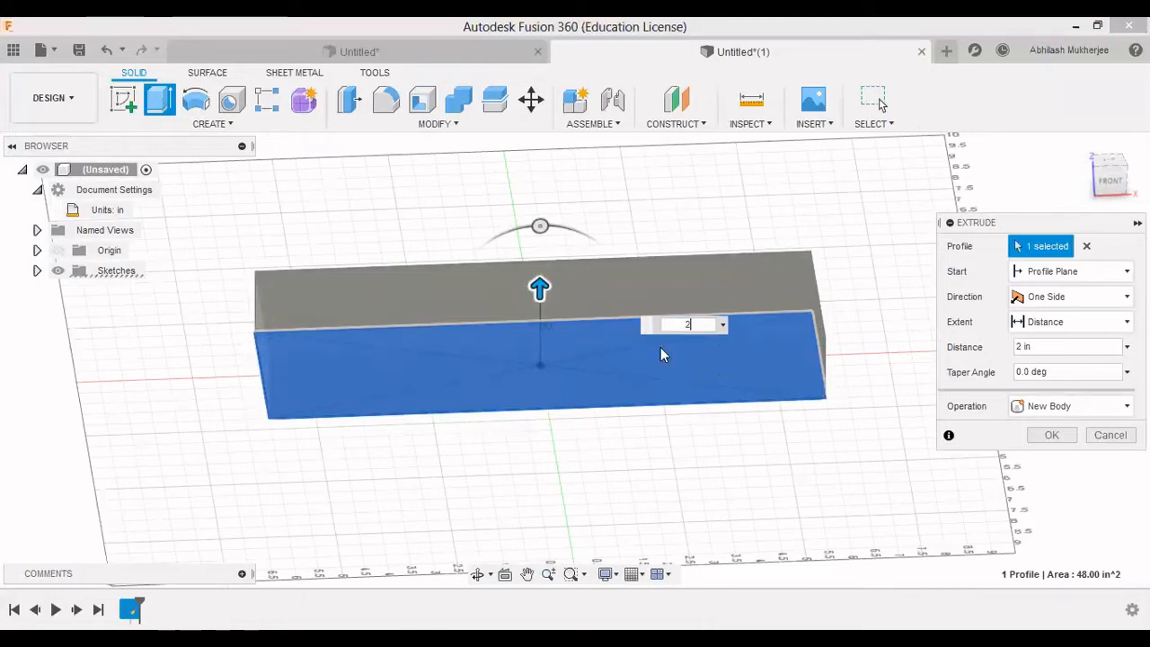
{"action": "key", "text": "Return"}
Sketch a center rectangle 1.2 in wide and 1.65 in high on the block's top face, near its front-left corner
{"action": "mouse_move", "coordinate": [641, 462]}
{"action": "middle_mouse_down", "text": "shift"}
{"action": "mouse_move", "coordinate": [508, 424]}
{"action": "mouse_move", "coordinate": [562, 457]}
{"action": "mouse_move", "coordinate": [623, 457]}
{"action": "middle_mouse_up", "text": "shift"}
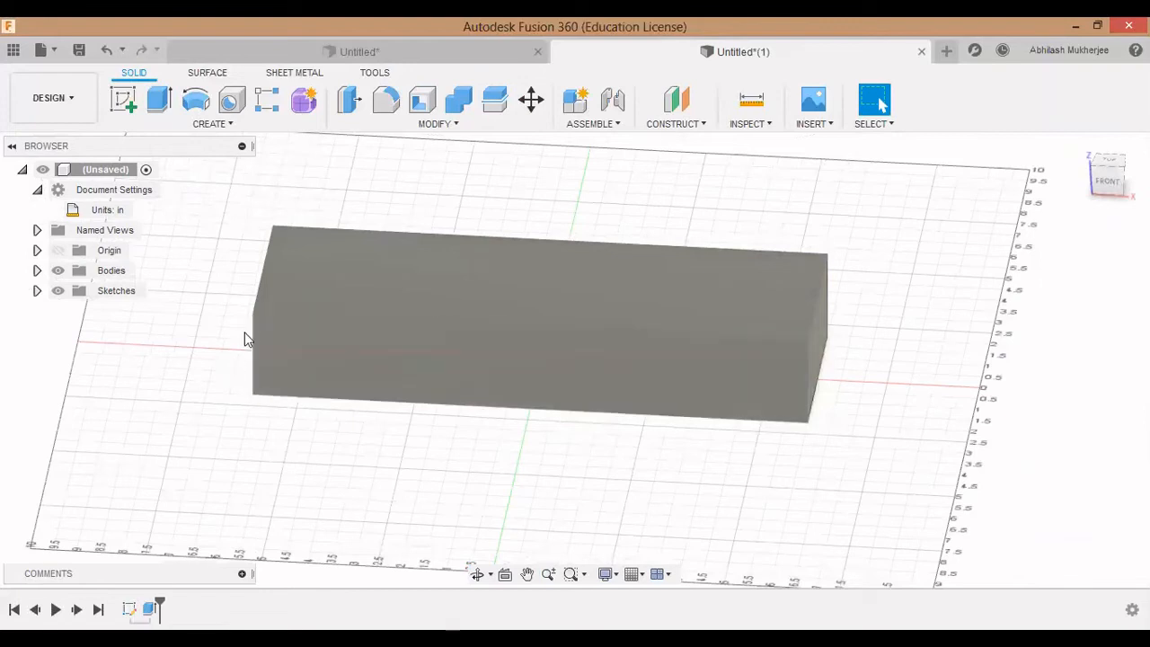
{"action": "left_click", "coordinate": [125, 100]}
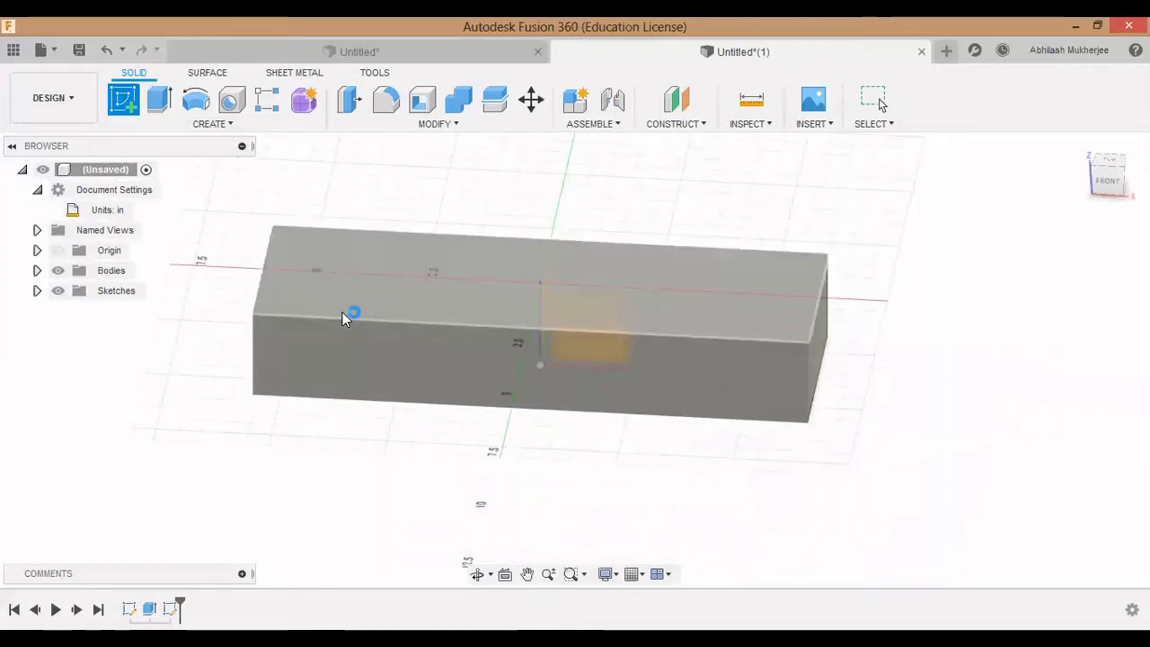
{"action": "left_click", "coordinate": [350, 310]}
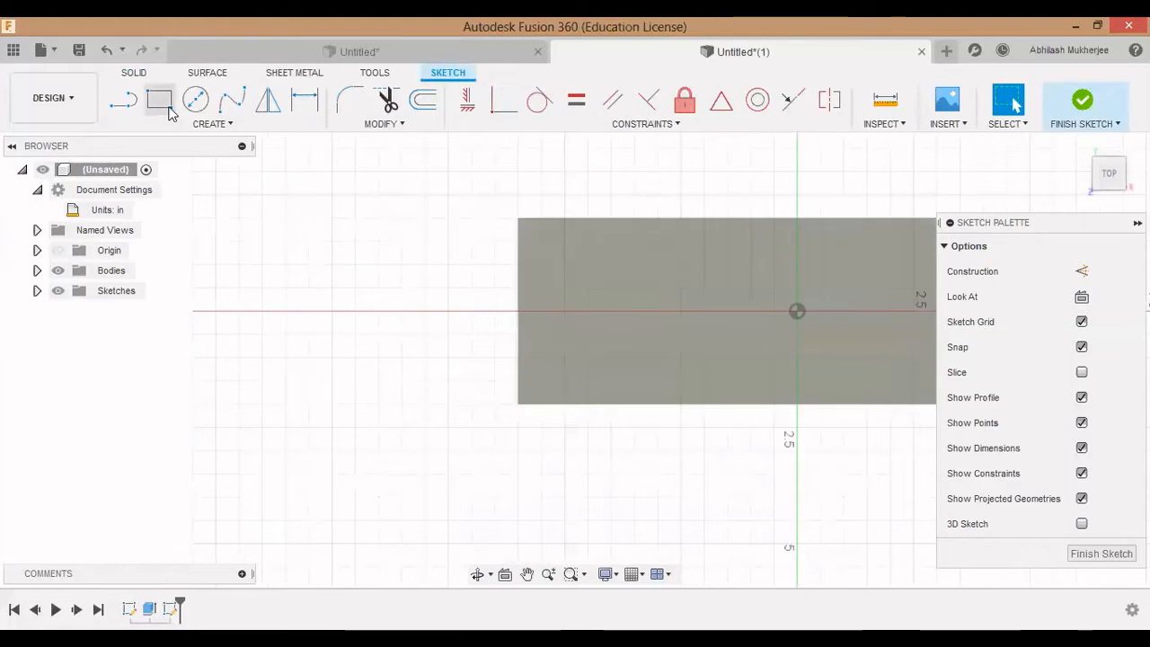
{"action": "left_click", "coordinate": [185, 128]}
{"action": "mouse_move", "coordinate": [261, 164]}
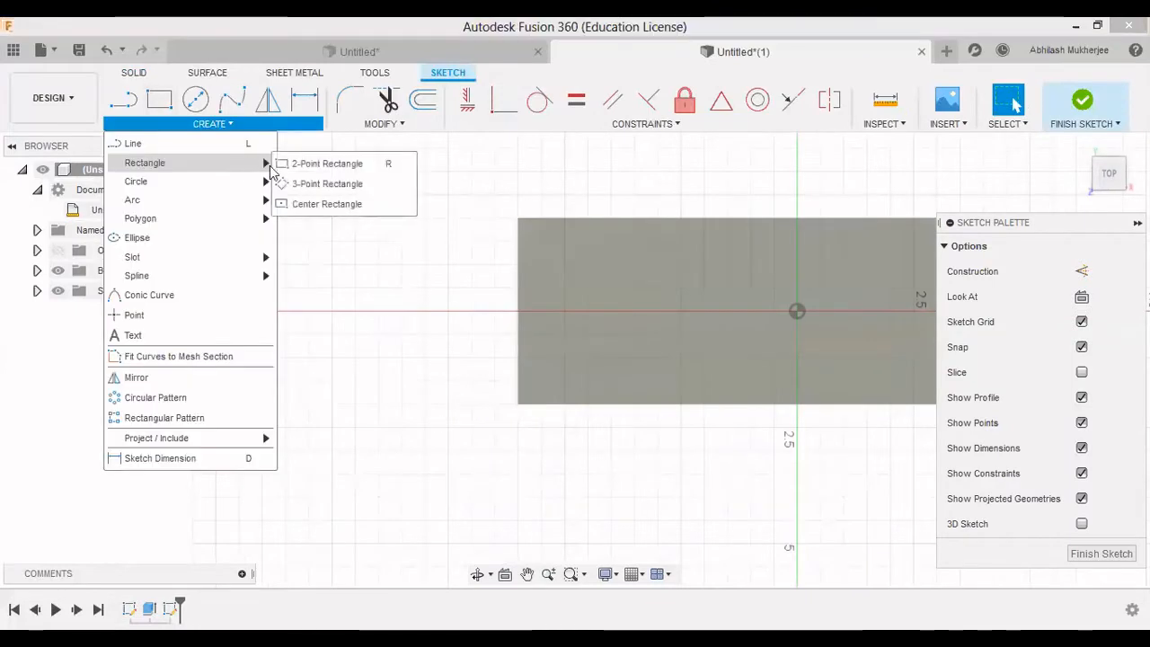
{"action": "left_click", "coordinate": [329, 204]}
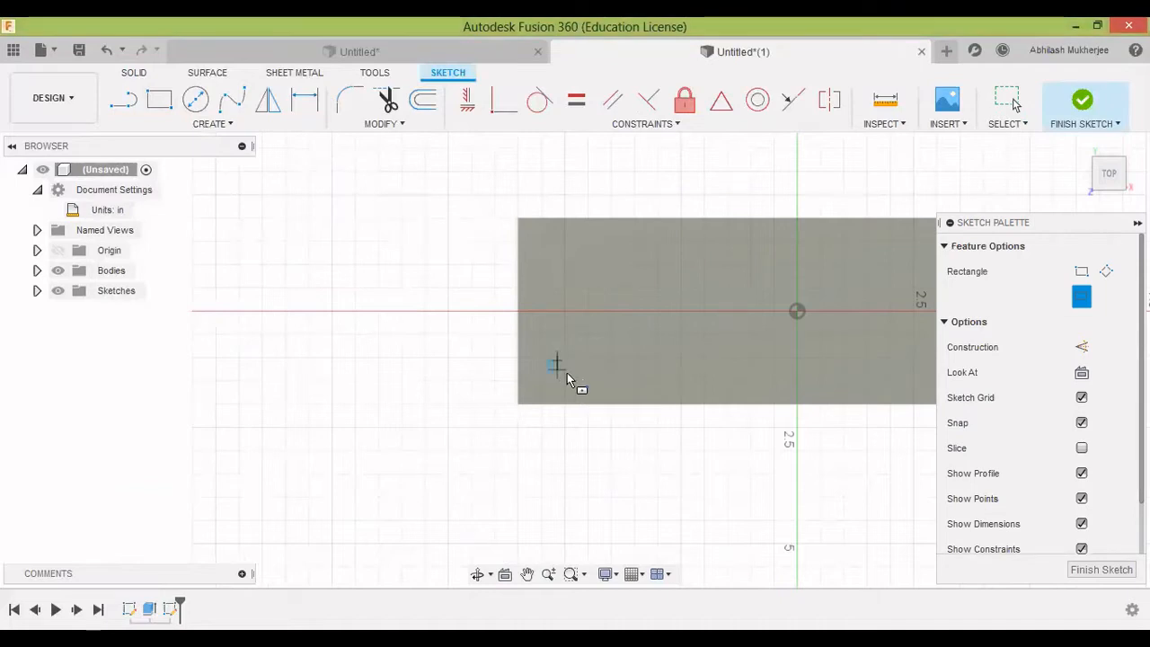
{"action": "left_click", "coordinate": [567, 373]}
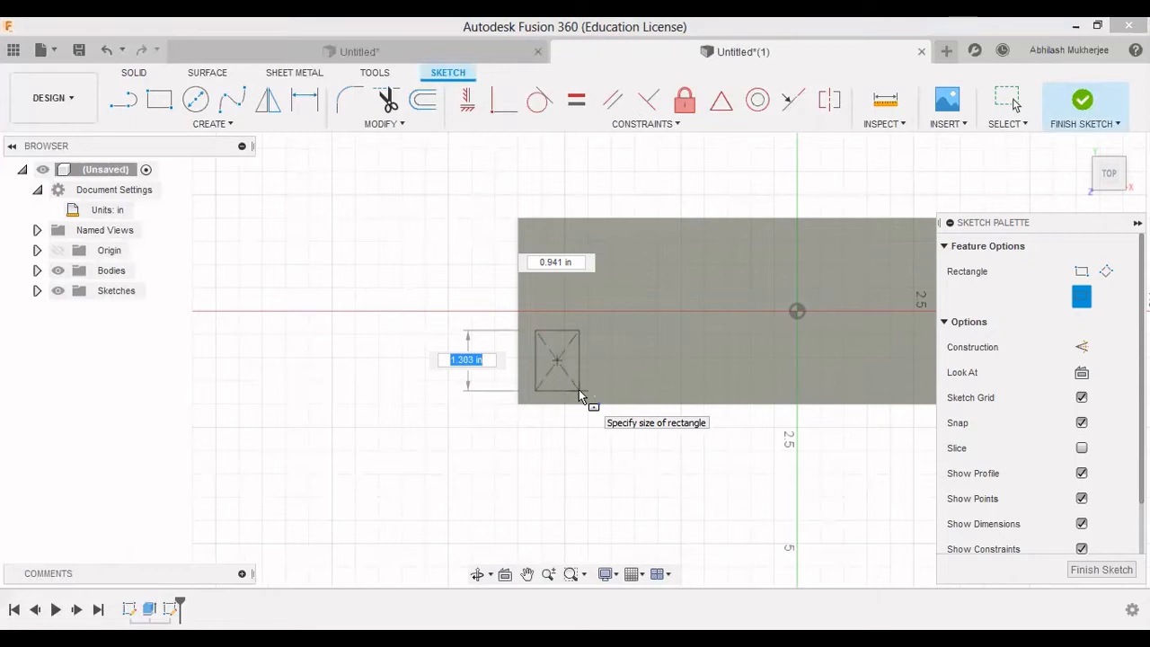
{"action": "type", "text": "1.65"}
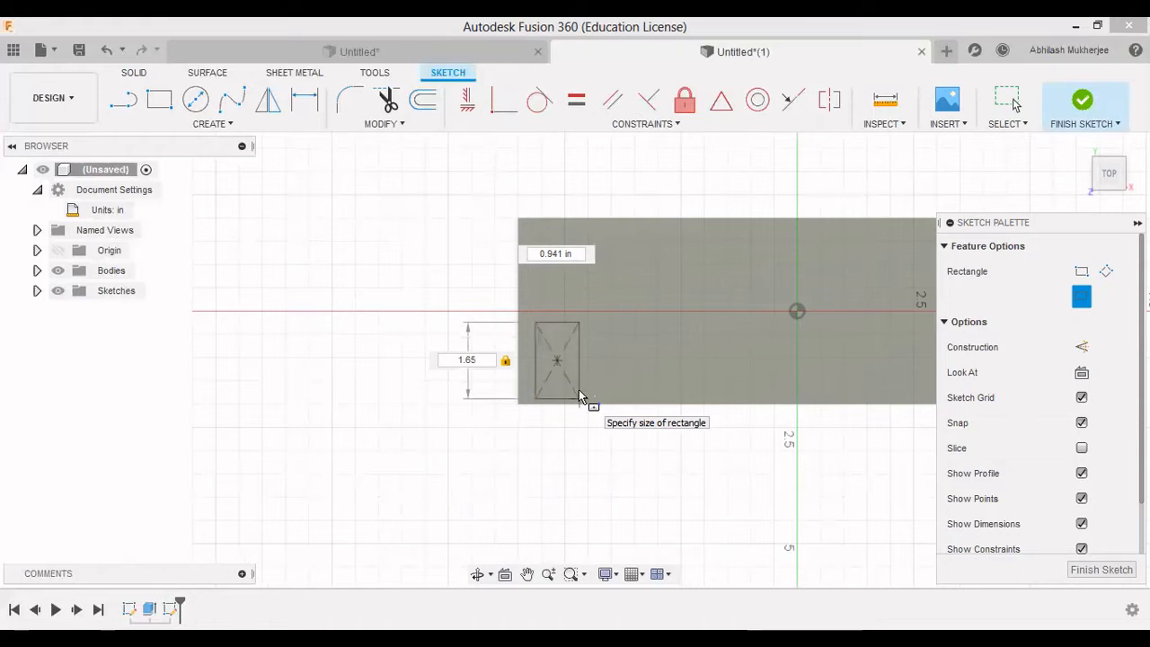
{"action": "key", "text": "Tab"}
{"action": "type", "text": "1.2"}
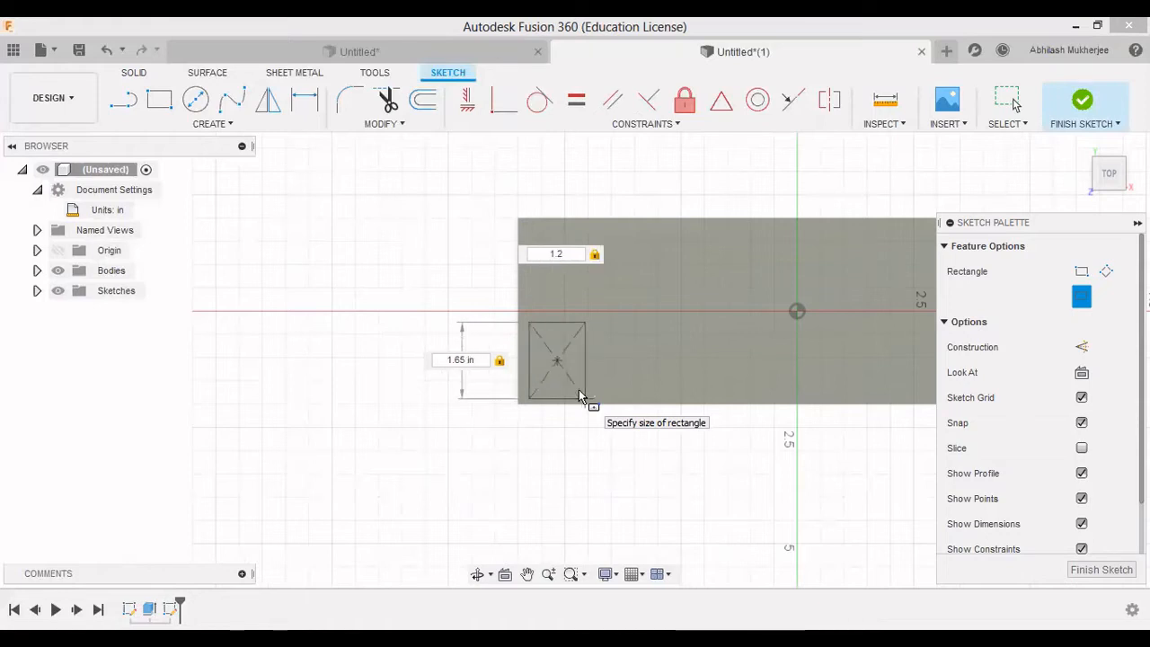
{"action": "key", "text": "Return"}
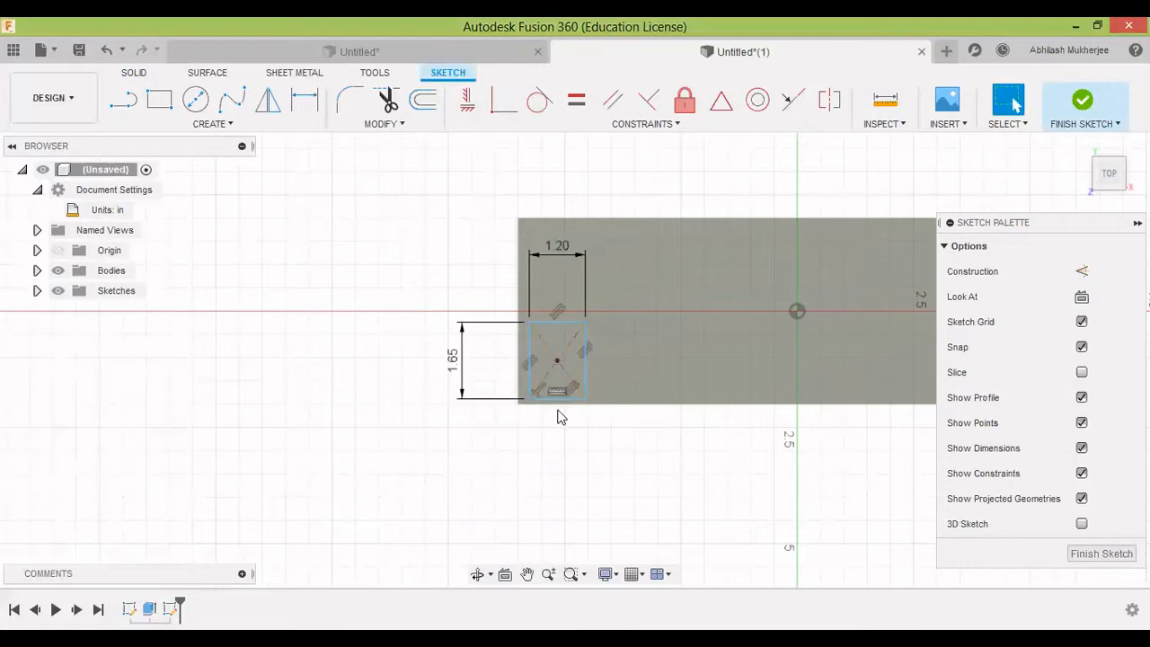
Dimension the distance between the rectangle's lower side and the block's front edge as 0.2 in
{"action": "scroll", "coordinate": [555, 415], "scroll_direction": "up", "scroll_amount": 3}
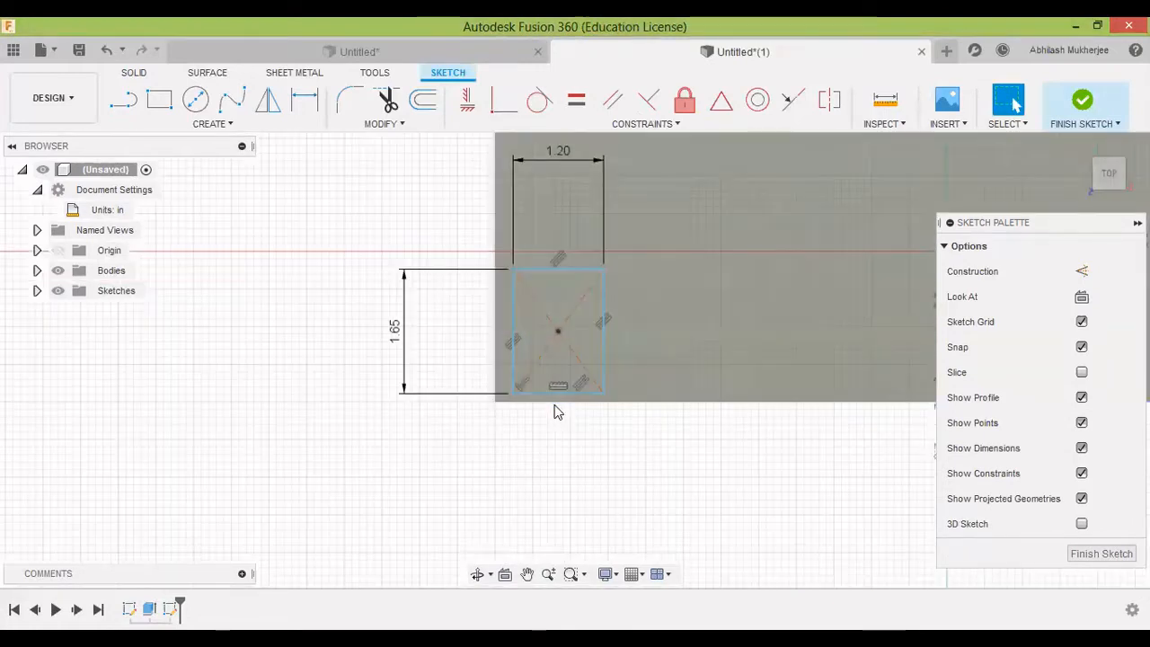
{"action": "scroll", "coordinate": [568, 404], "scroll_direction": "up", "scroll_amount": 2}
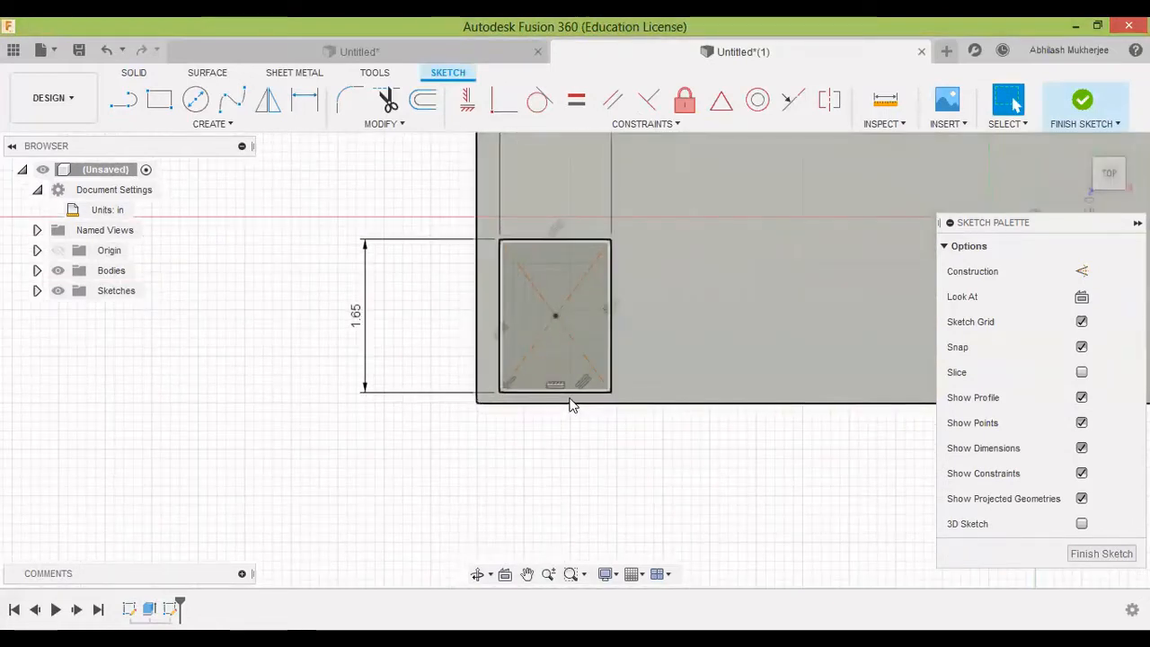
{"action": "scroll", "coordinate": [568, 405], "scroll_direction": "up", "scroll_amount": 2}
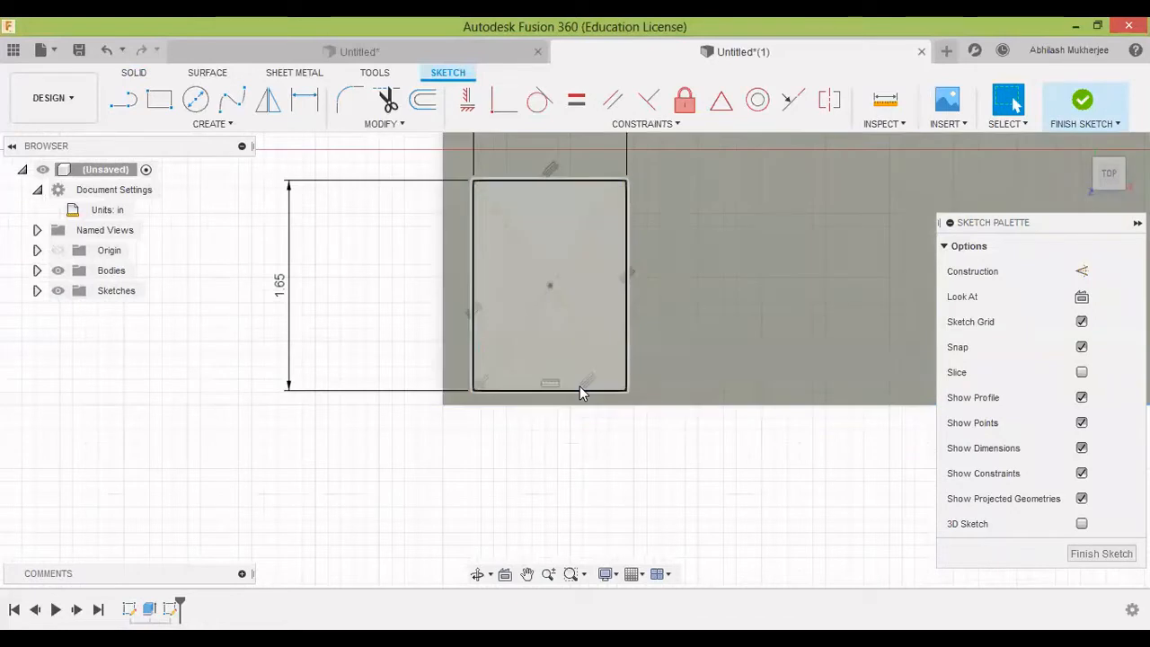
{"action": "key", "text": "d"}
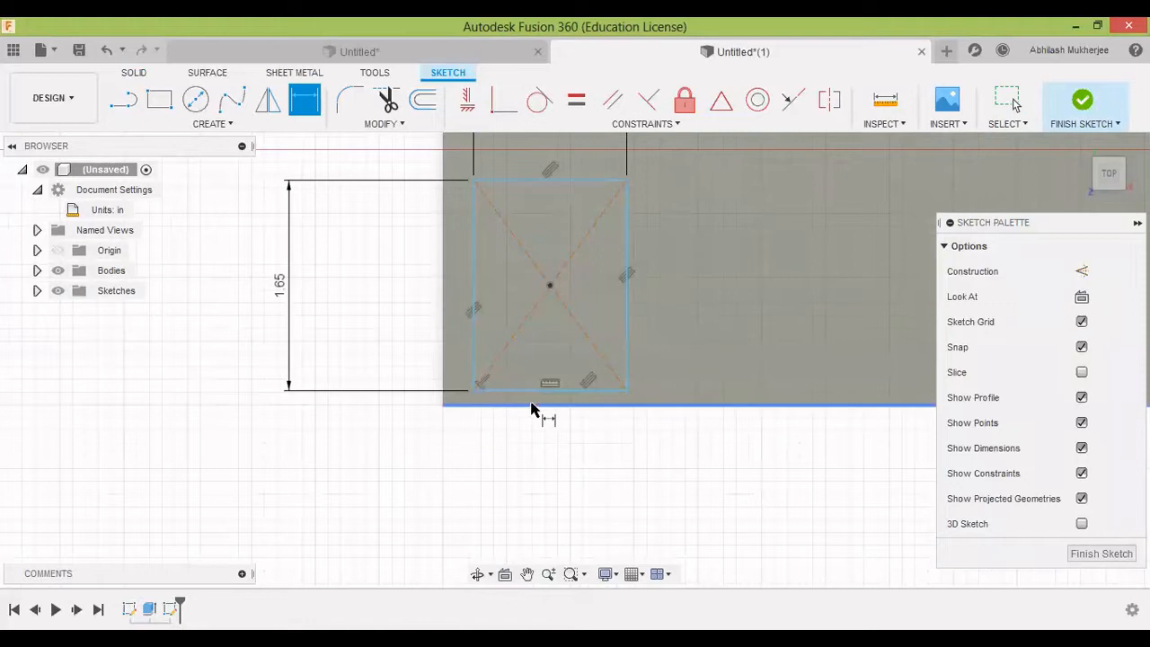
{"action": "left_click", "coordinate": [529, 401]}
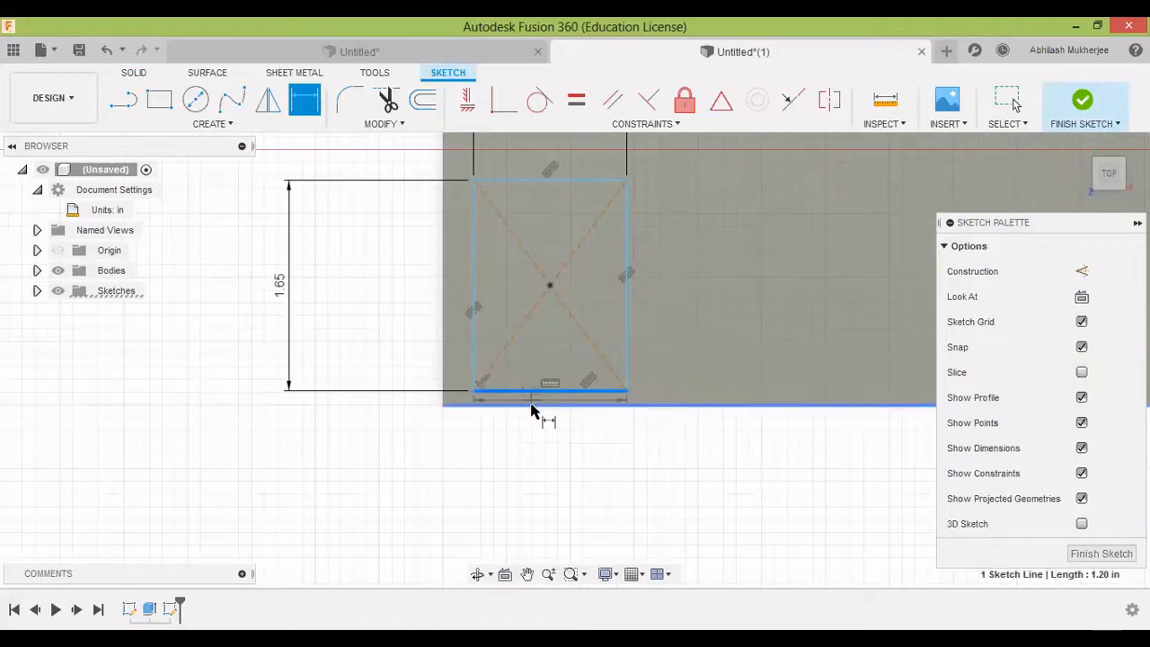
{"action": "left_click", "coordinate": [531, 405]}
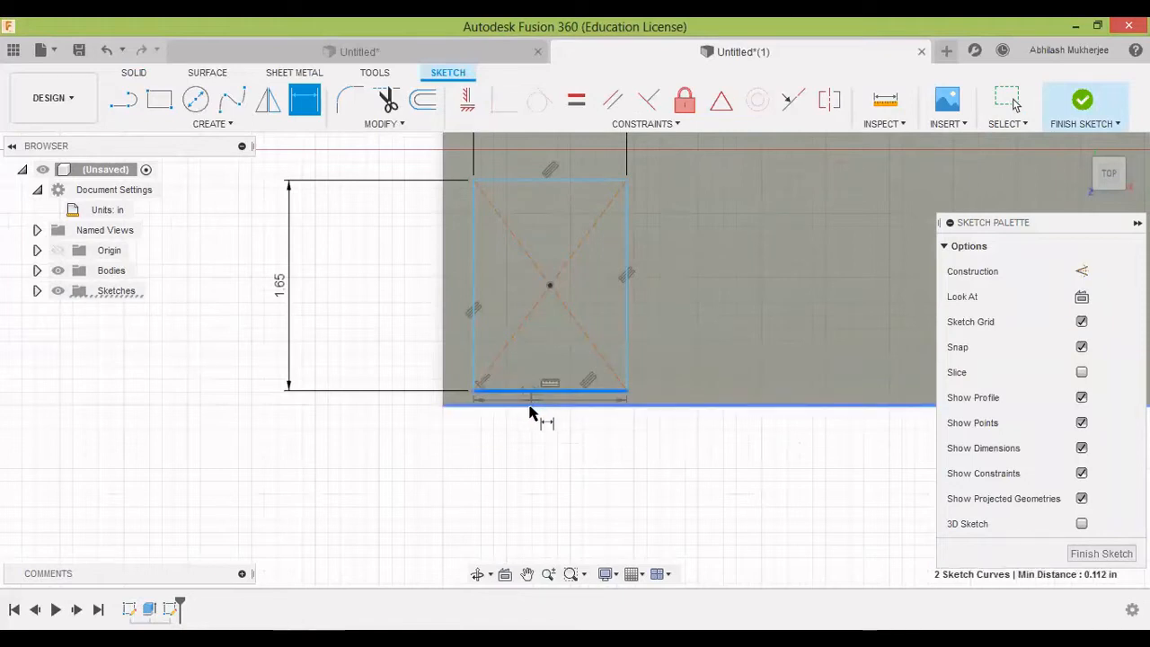
{"action": "left_click", "coordinate": [375, 401]}
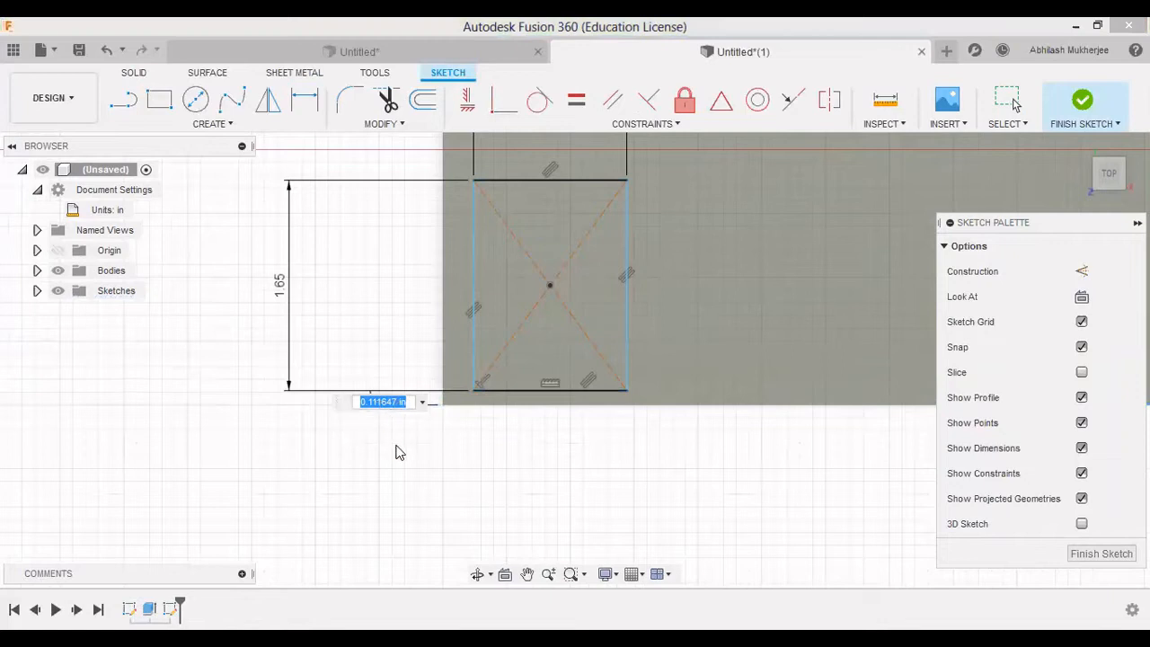
{"action": "key", "text": "BackSpace"}
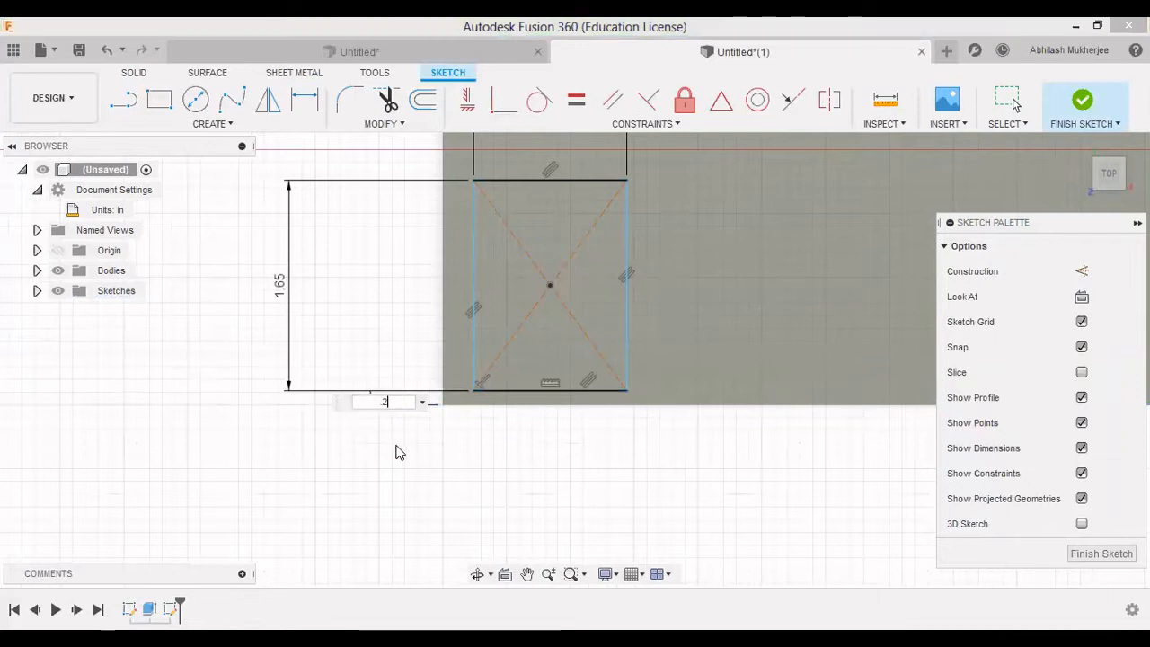
{"action": "type", "text": ".2"}
{"action": "key", "text": "Return"}
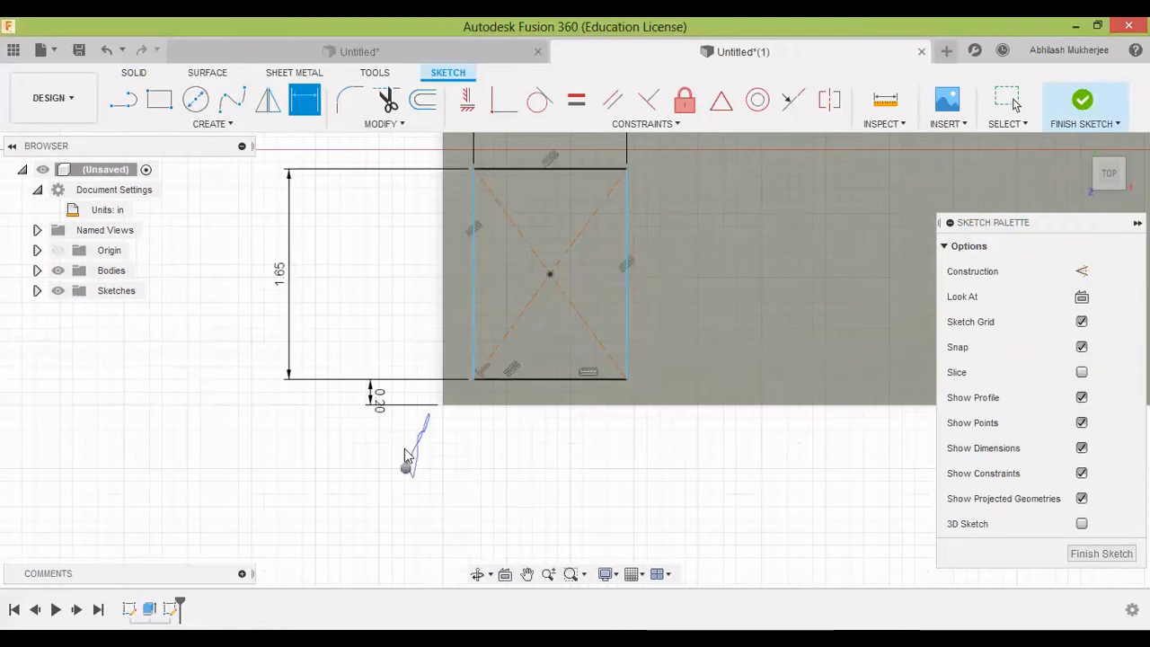
Dimension the distance between the rectangle's left side and the block's left edge as 0.2 in
{"action": "right_click", "coordinate": [404, 463]}
{"action": "left_click", "coordinate": [395, 417]}
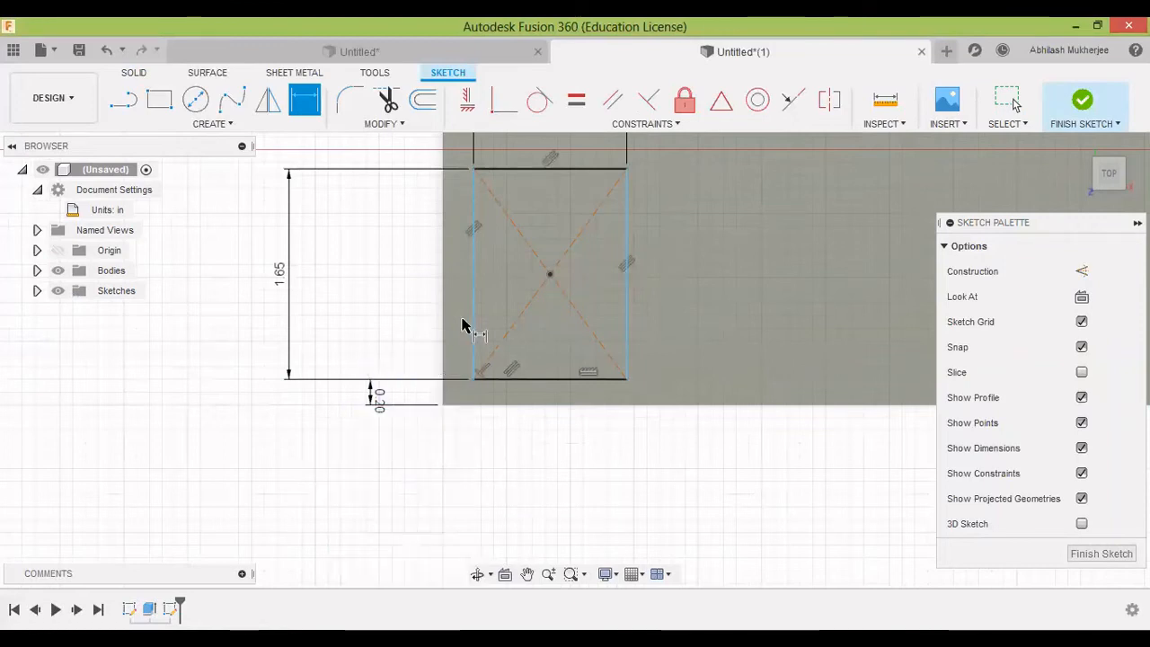
{"action": "left_click", "coordinate": [472, 302]}
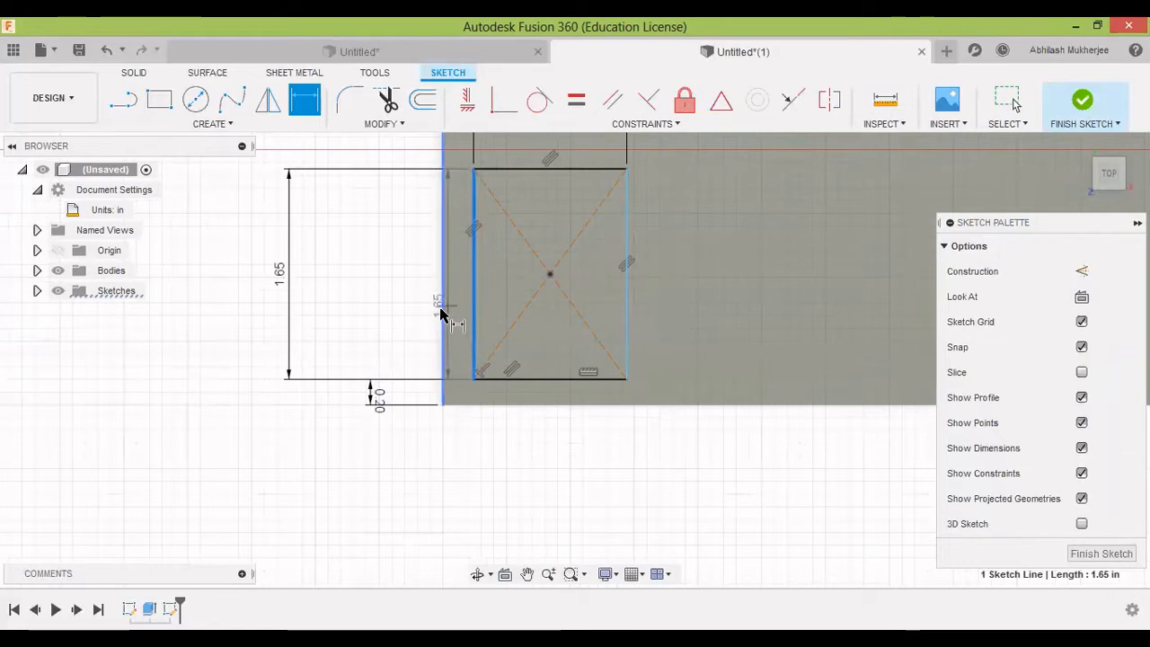
{"action": "left_click", "coordinate": [441, 321]}
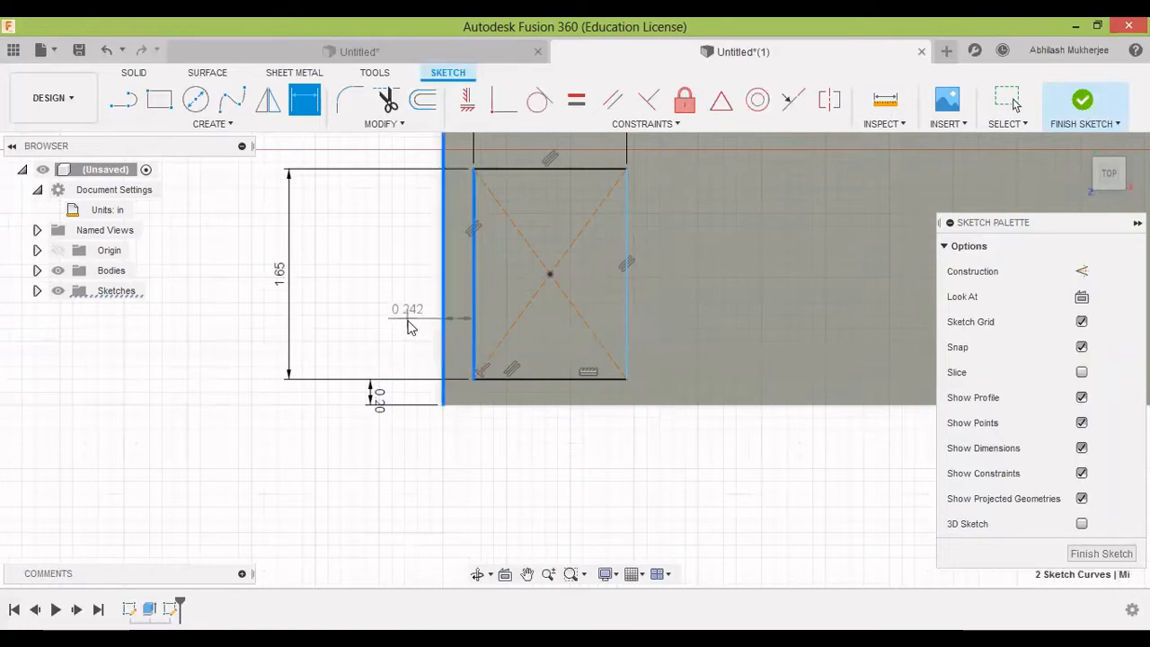
{"action": "left_click", "coordinate": [407, 326]}
{"action": "type", "text": ".2"}
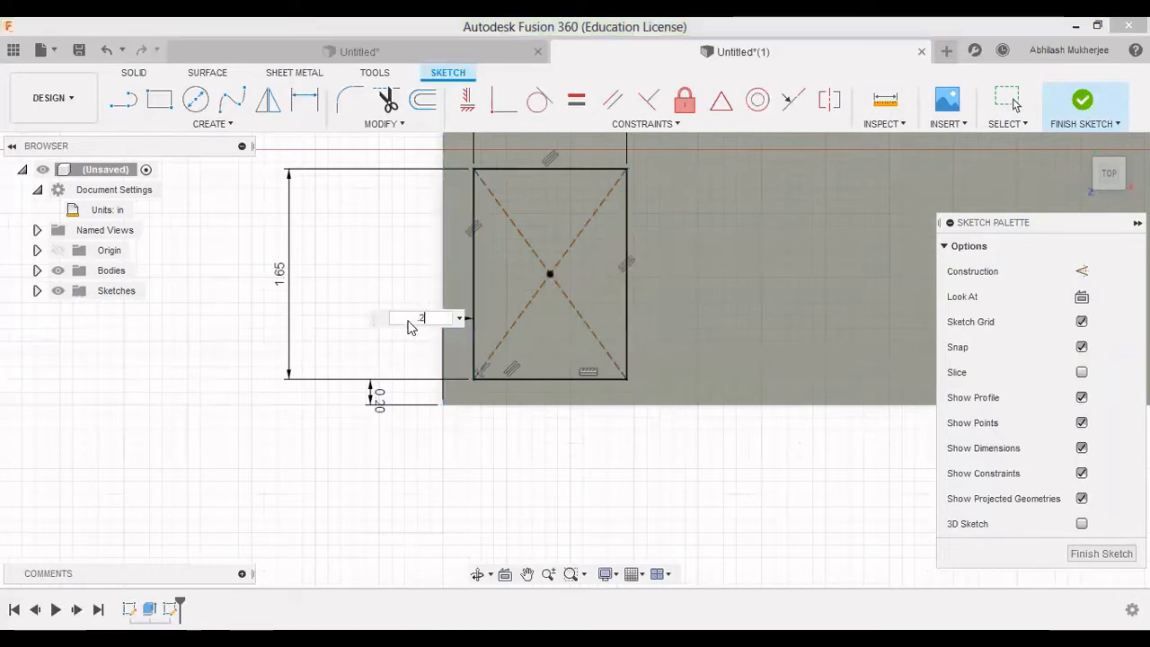
{"action": "key", "text": "Return"}
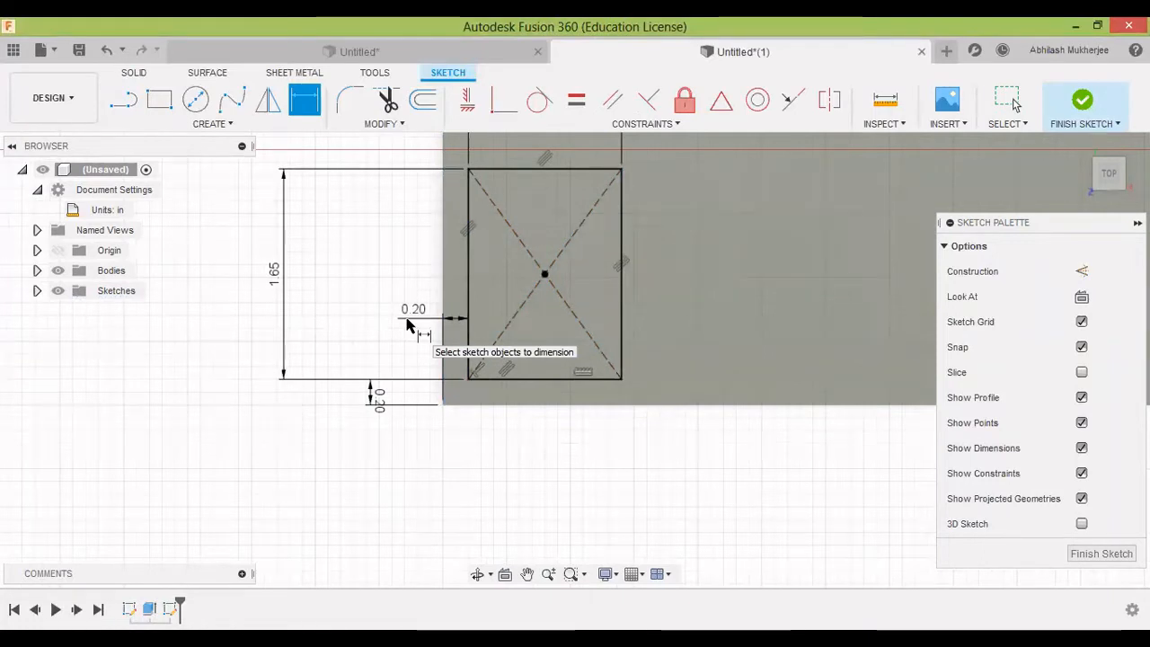
{"action": "key", "text": "Escape"}
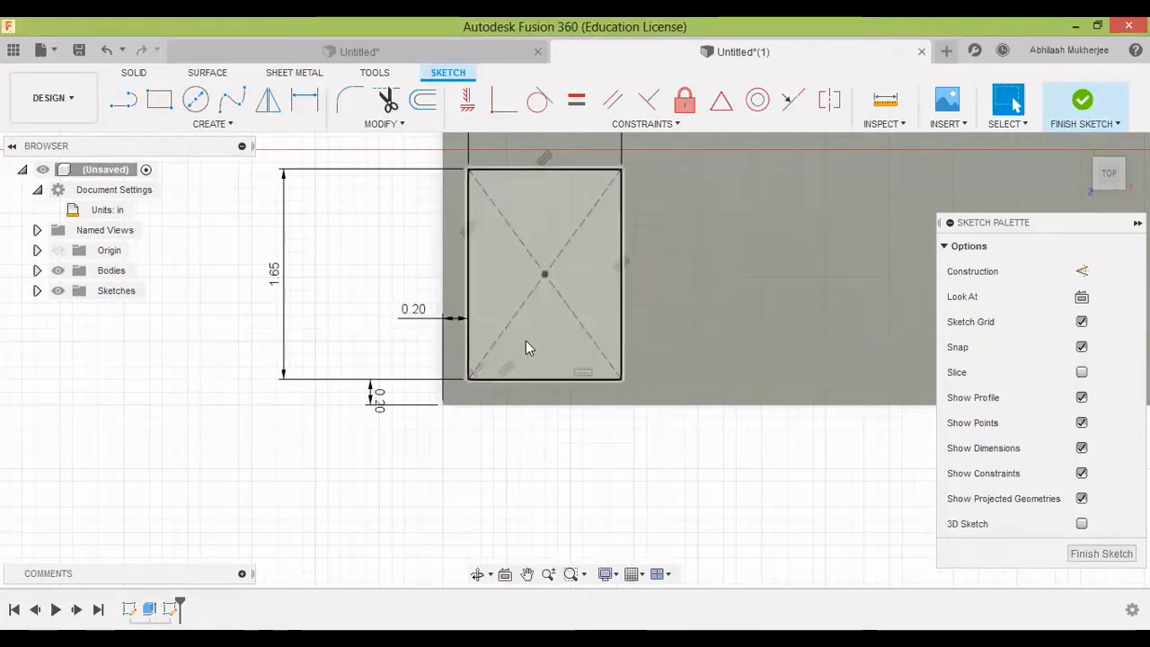
Extrude the small rectangle profile down into the block as a cut with a distance of -1.3 in
{"action": "scroll", "coordinate": [530, 344], "scroll_direction": "down", "scroll_amount": 2}
{"action": "scroll", "coordinate": [536, 344], "scroll_direction": "up", "scroll_amount": 3}
{"action": "scroll", "coordinate": [539, 341], "scroll_direction": "down", "scroll_amount": 2}
{"action": "scroll", "coordinate": [615, 321], "scroll_direction": "down", "scroll_amount": 2}
{"action": "mouse_move", "coordinate": [665, 320]}
{"action": "middle_mouse_down"}
{"action": "mouse_move", "coordinate": [511, 365]}
{"action": "mouse_move", "coordinate": [518, 390]}
{"action": "mouse_move", "coordinate": [560, 372]}
{"action": "mouse_move", "coordinate": [566, 334]}
{"action": "middle_mouse_up"}
{"action": "mouse_move", "coordinate": [586, 412]}
{"action": "middle_mouse_down", "text": "shift"}
{"action": "mouse_move", "coordinate": [584, 341]}
{"action": "mouse_move", "coordinate": [584, 357]}
{"action": "middle_mouse_up", "text": "shift"}
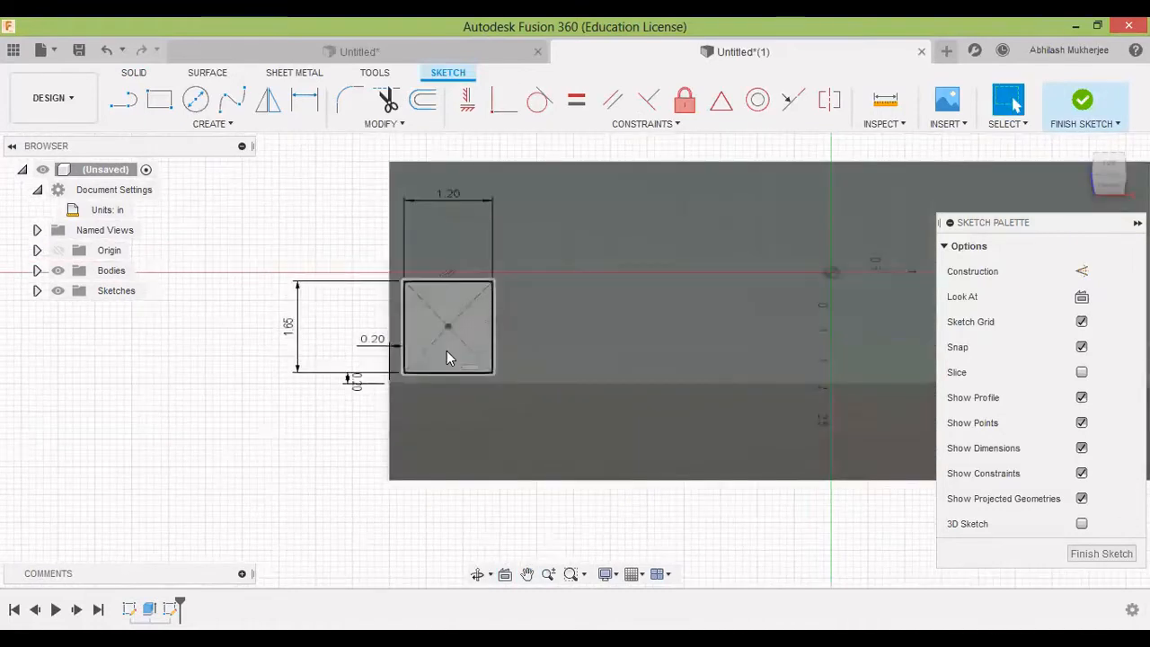
{"action": "key", "text": "e"}
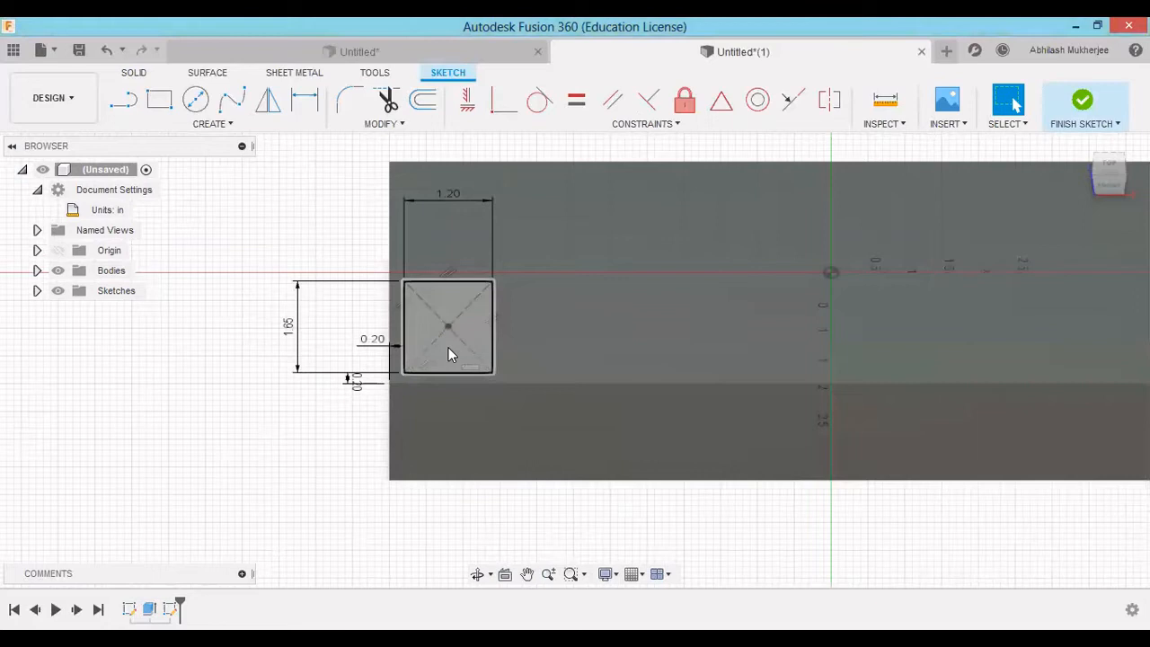
{"action": "left_click", "coordinate": [449, 332]}
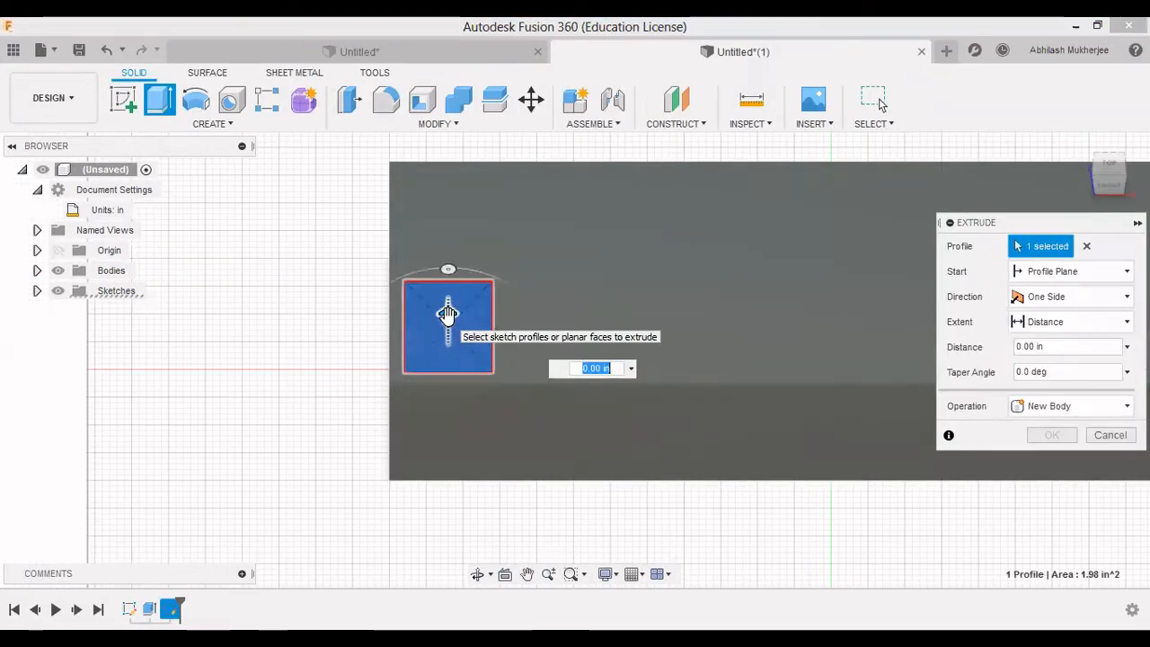
{"action": "left_click_drag", "start_coordinate": [449, 318], "coordinate": [449, 415]}
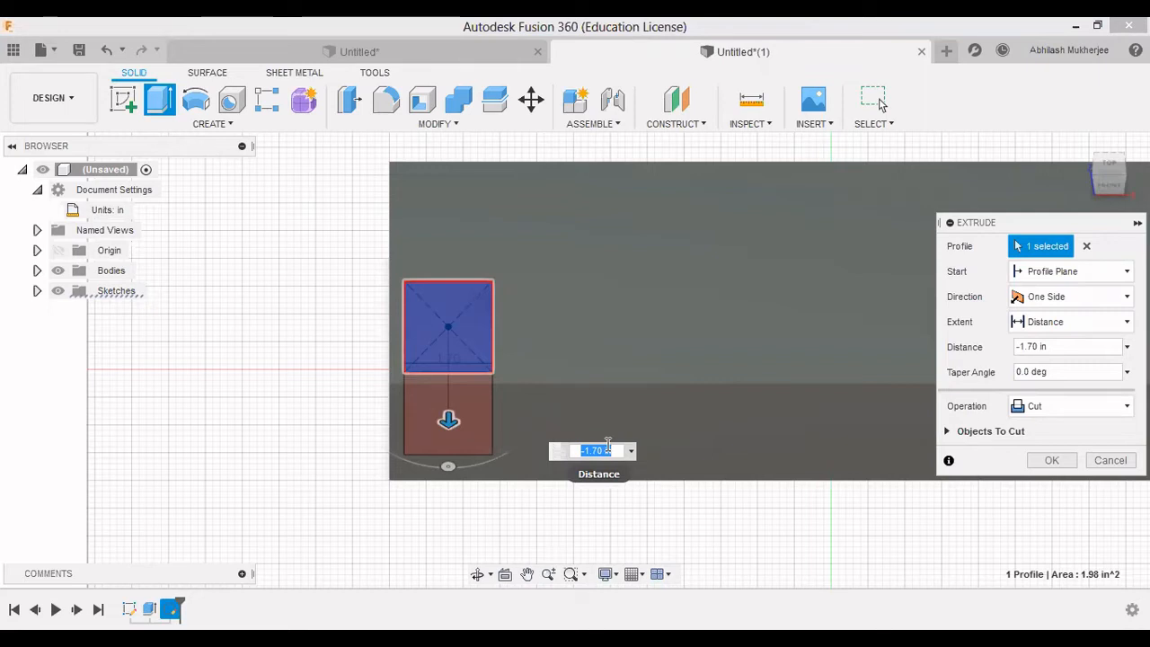
{"action": "key", "text": "BackSpace"}
{"action": "type", "text": "-1.3"}
Give the cavity cut a taper angle of -10 deg and complete the extrusion
{"action": "left_click", "coordinate": [1060, 372]}
{"action": "left_click_drag", "start_coordinate": [1059, 372], "coordinate": [1004, 379]}
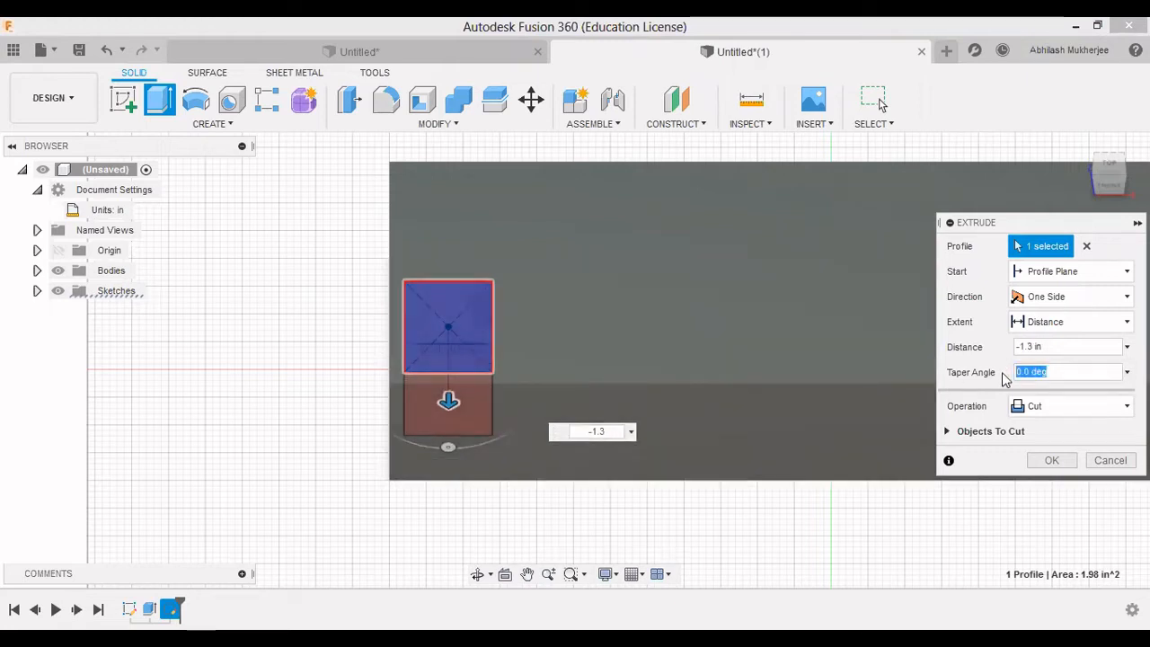
{"action": "type", "text": "-10"}
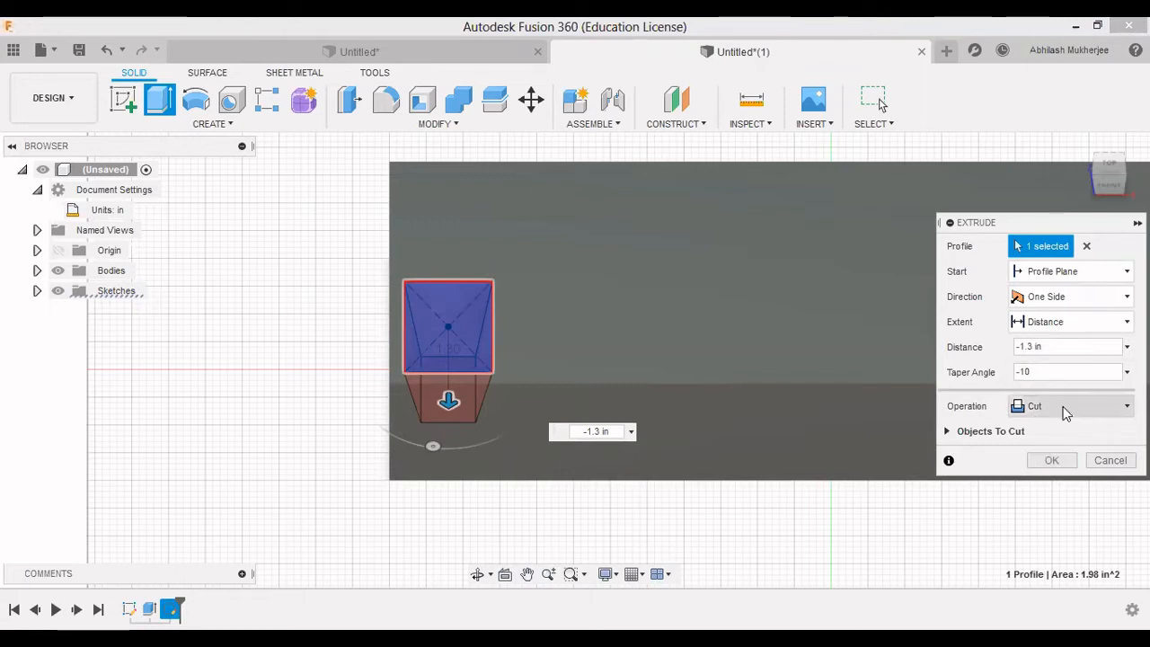
{"action": "left_click", "coordinate": [1050, 460]}
Fillet all 12 edges of the tapered cavity with a constant radius of 0.17 in
{"action": "middle_click_drag", "start_coordinate": [502, 473], "coordinate": [466, 451], "text": "shift"}
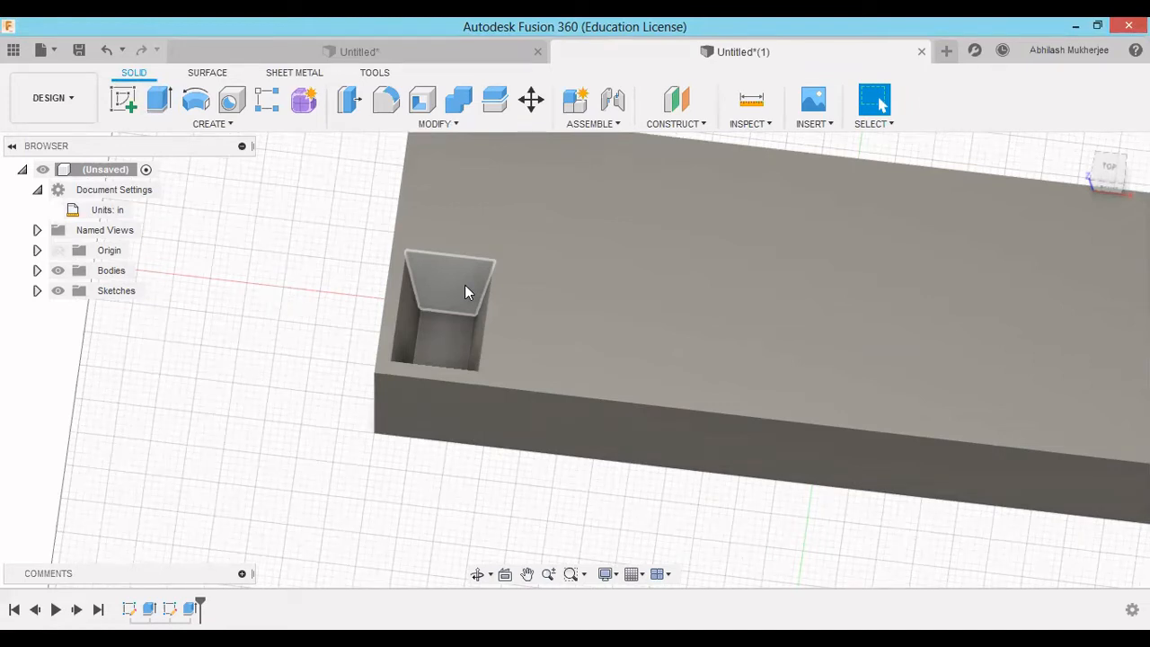
{"action": "left_click", "coordinate": [405, 125]}
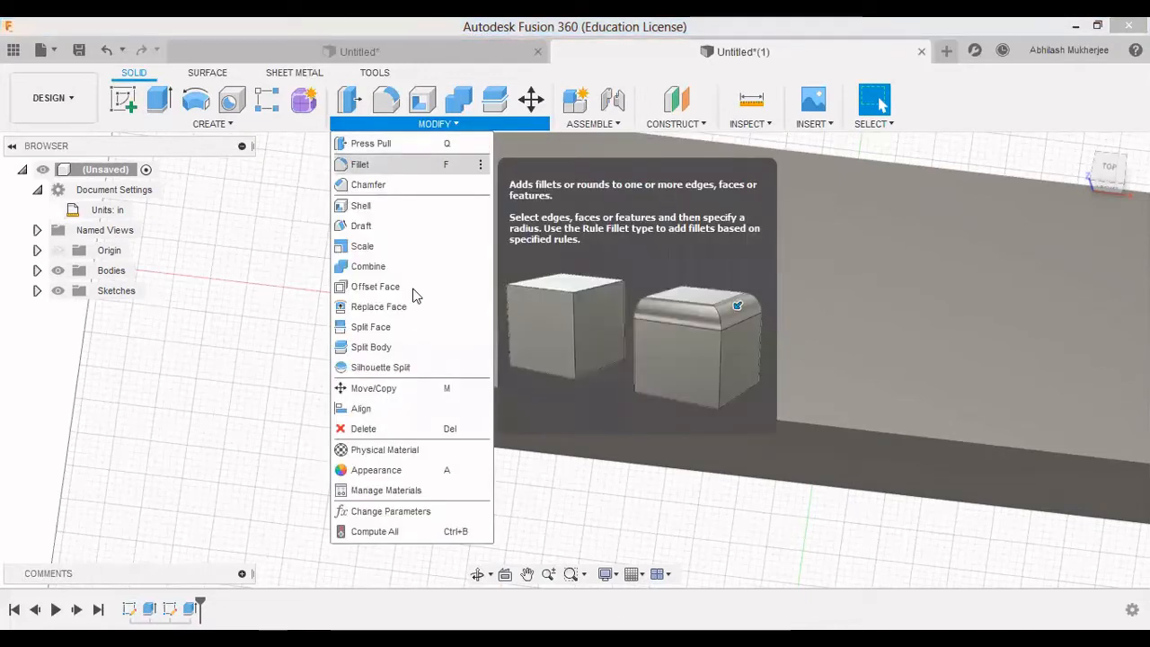
{"action": "key", "text": "f"}
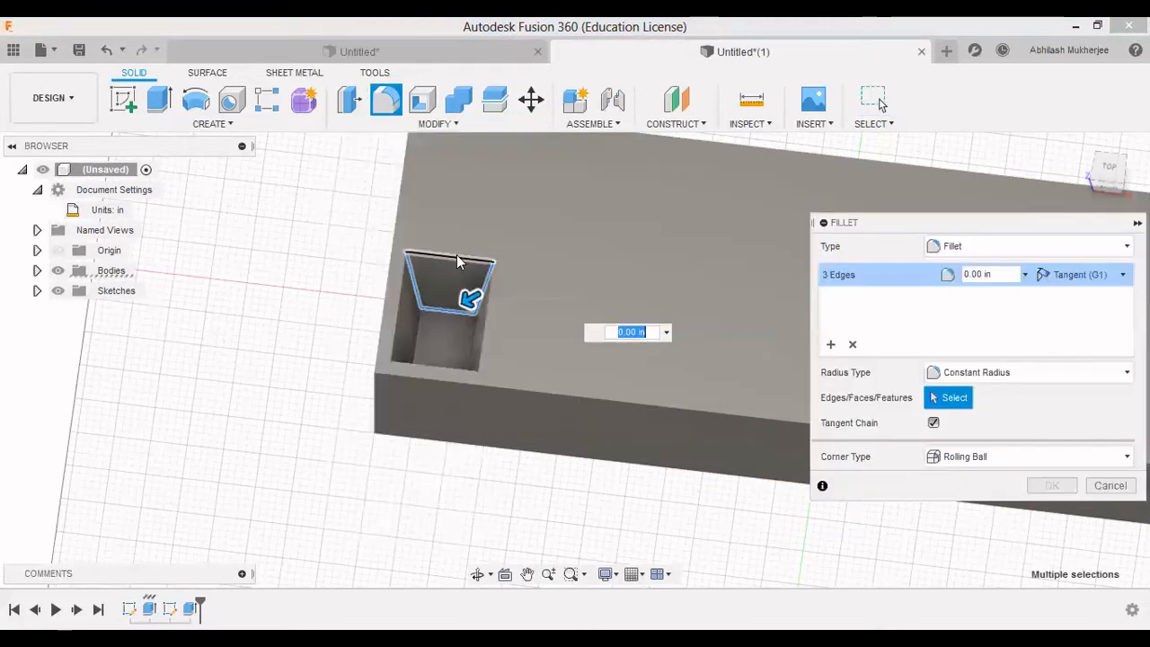
{"action": "left_click", "coordinate": [470, 359]}
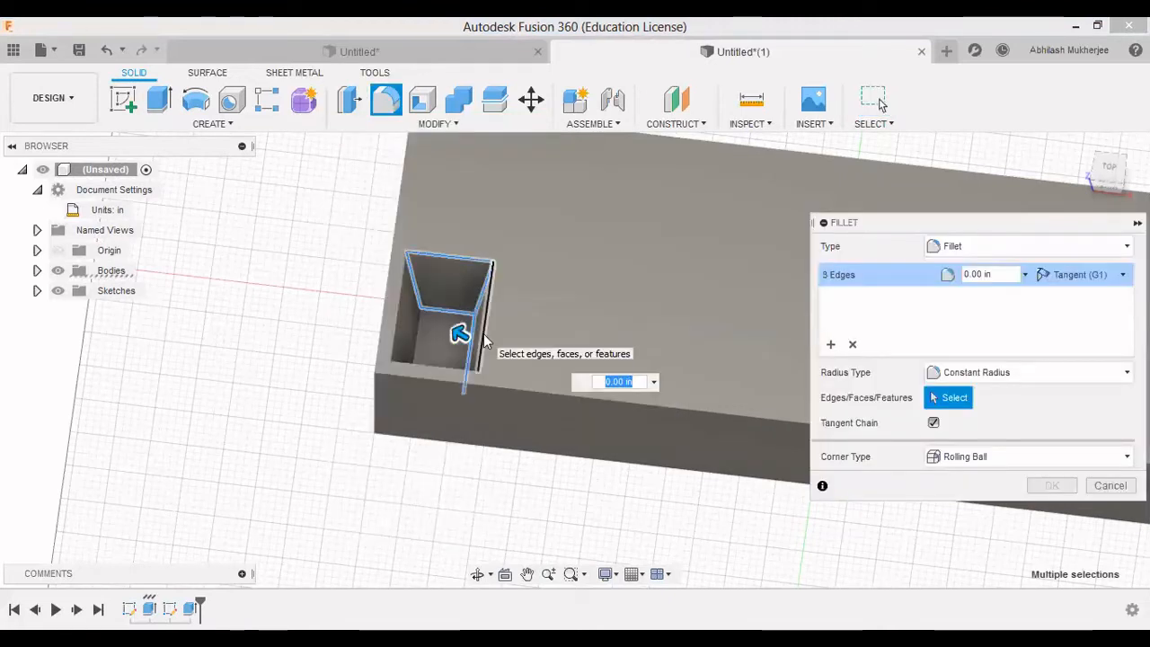
{"action": "left_click", "coordinate": [477, 379]}
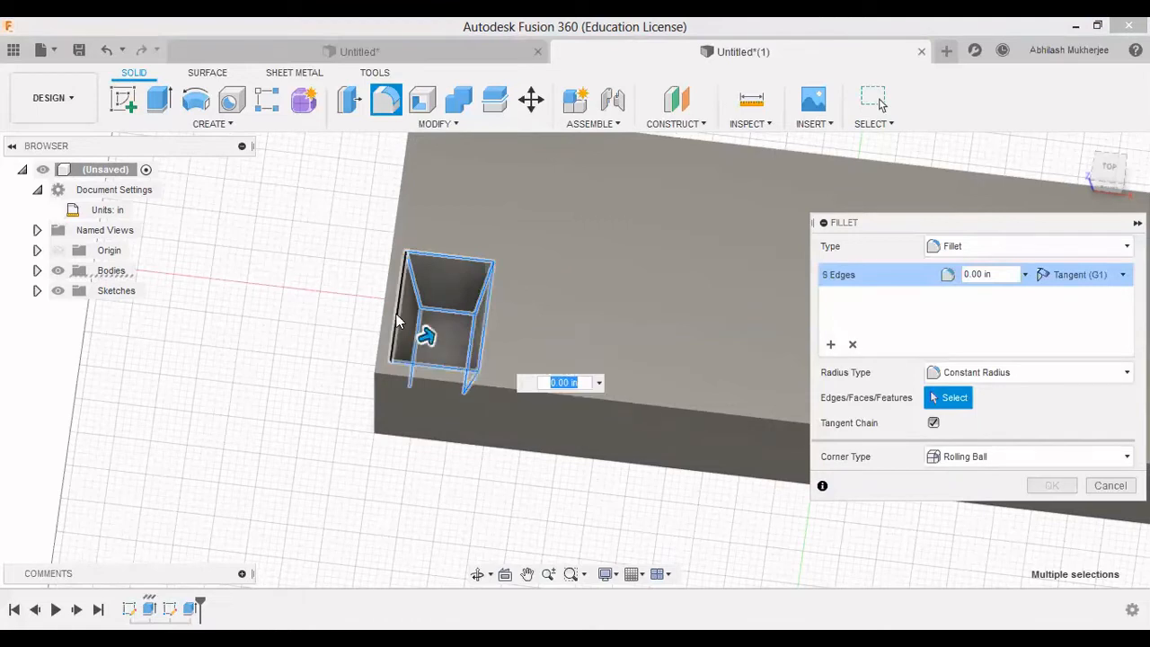
{"action": "left_click", "coordinate": [396, 320]}
{"action": "middle_click_drag", "start_coordinate": [468, 329], "coordinate": [526, 386]}
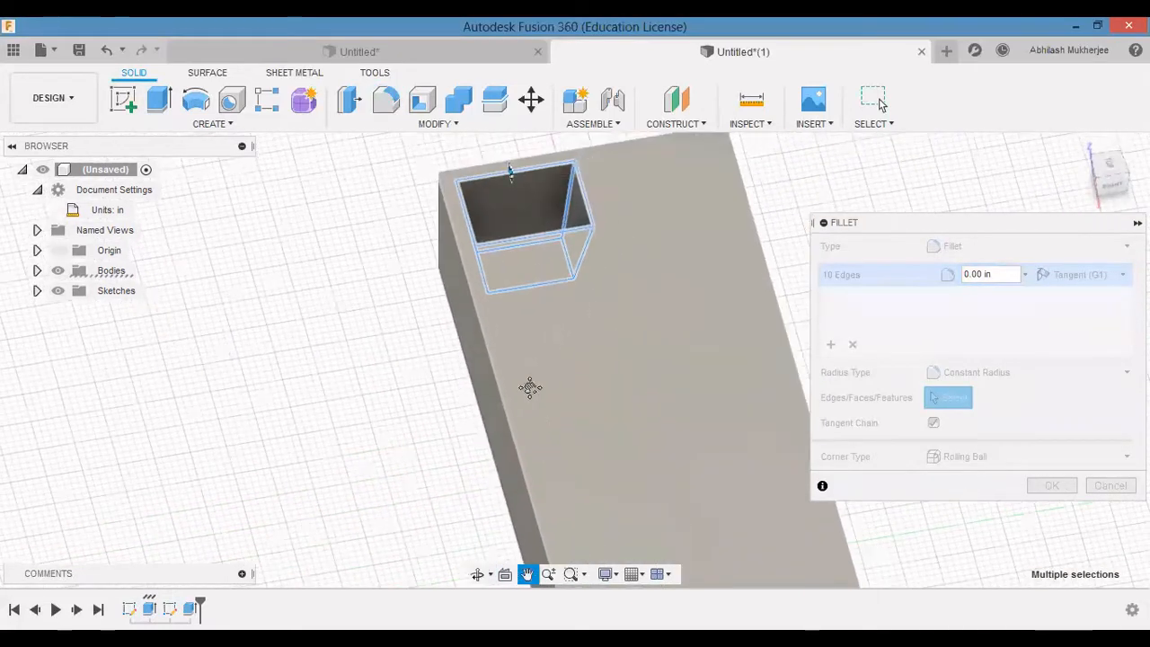
{"action": "middle_click_drag", "start_coordinate": [512, 333], "coordinate": [516, 170], "text": "shift"}
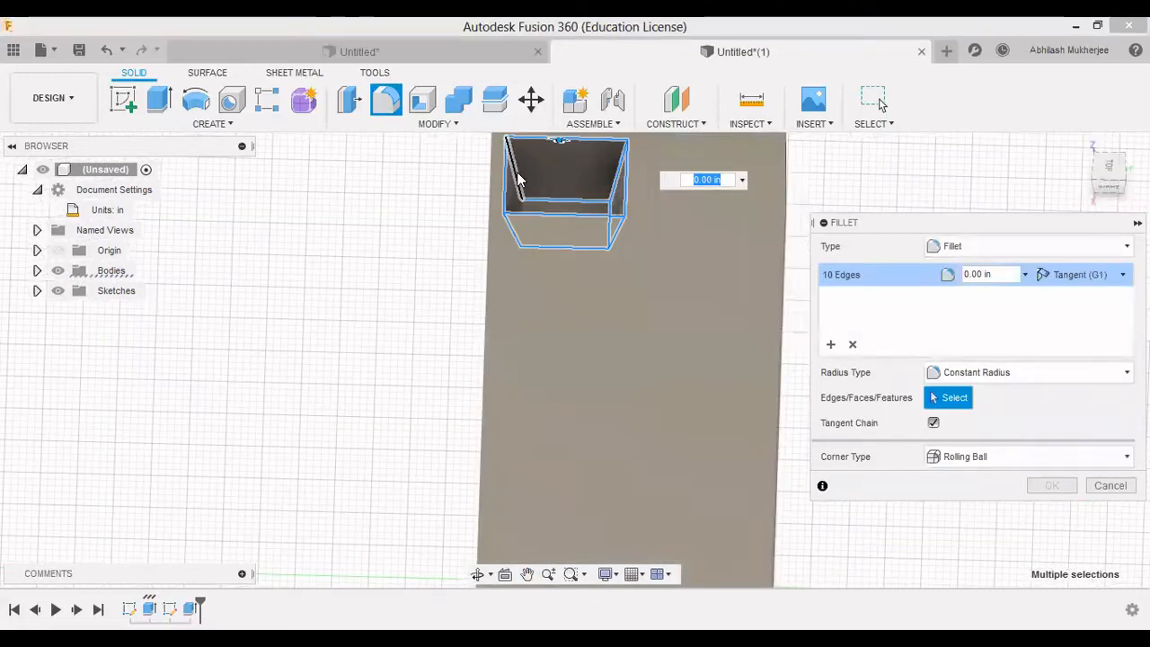
{"action": "left_click", "coordinate": [518, 178]}
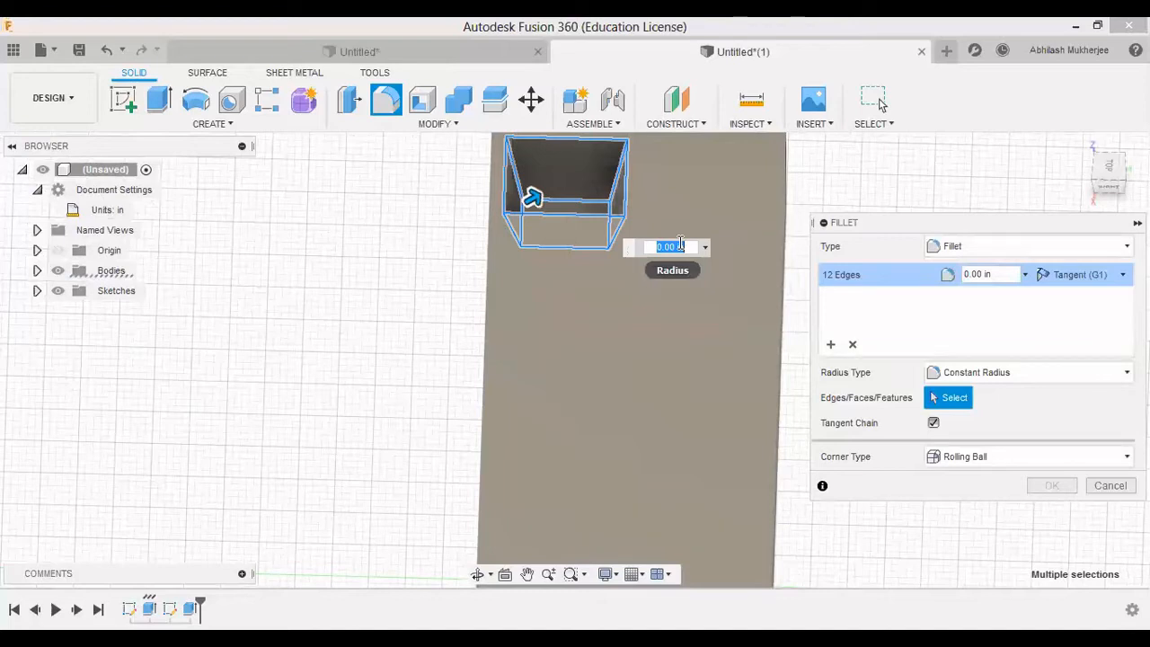
{"action": "type", "text": ".17"}
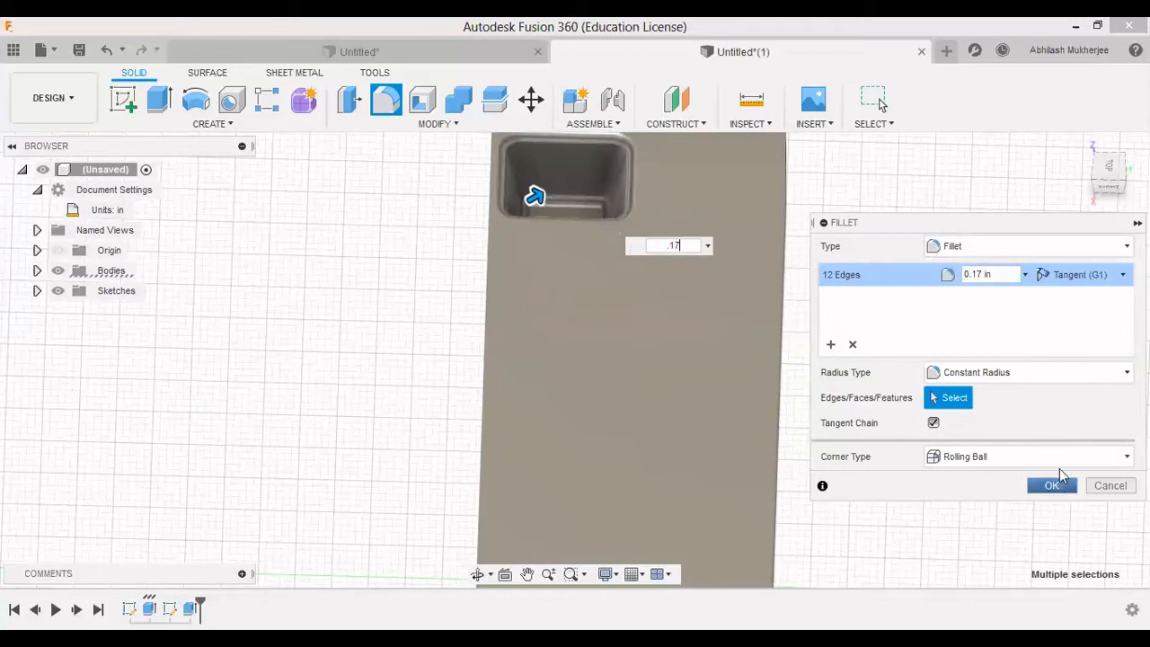
{"action": "left_click", "coordinate": [1051, 486]}
Start a rectangular pattern of features with the cavity cut and its fillet as the objects
{"action": "middle_click_drag", "start_coordinate": [637, 349], "coordinate": [759, 328], "text": "shift"}
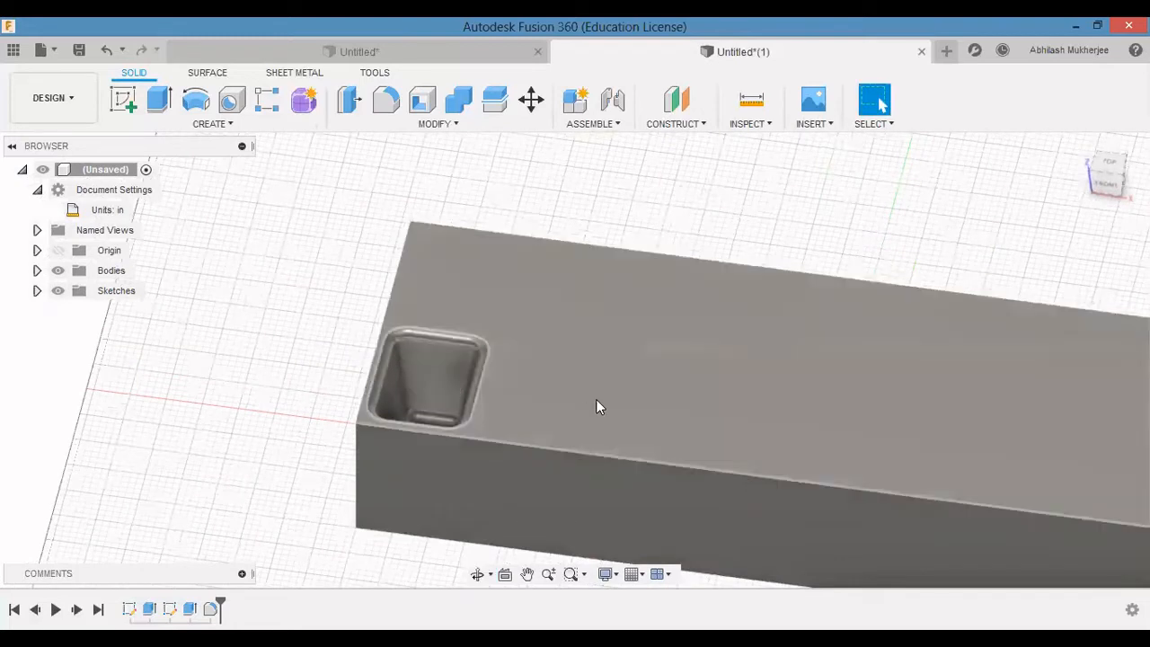
{"action": "middle_click_drag", "start_coordinate": [593, 395], "coordinate": [441, 382]}
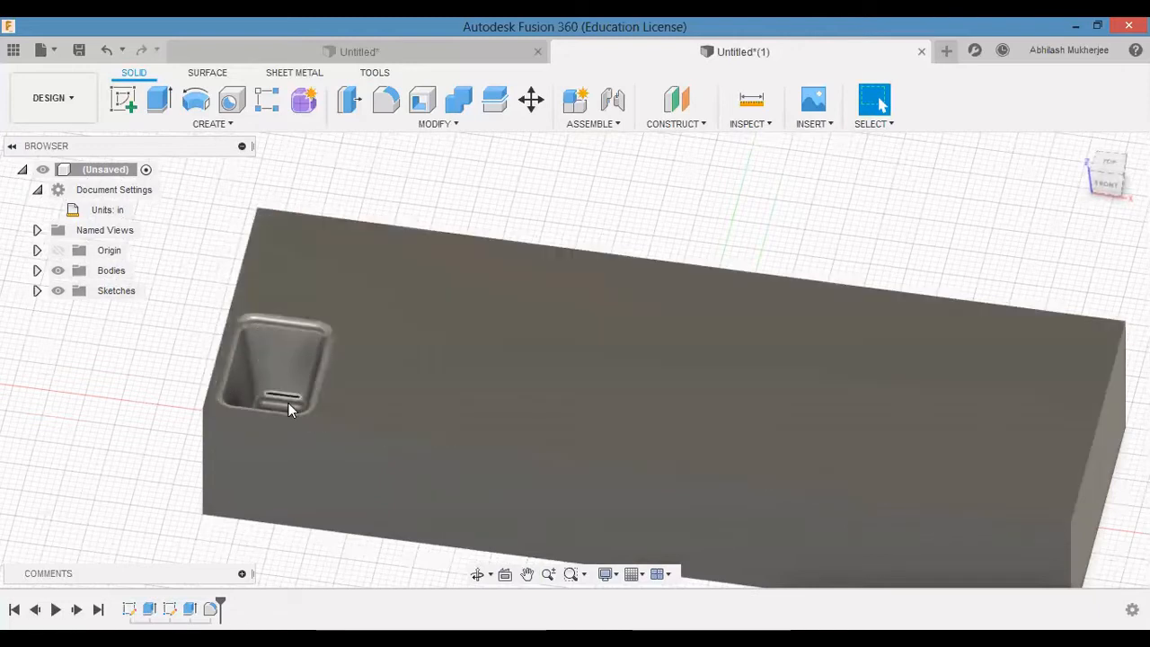
{"action": "left_click", "coordinate": [223, 128]}
{"action": "mouse_move", "coordinate": [243, 394]}
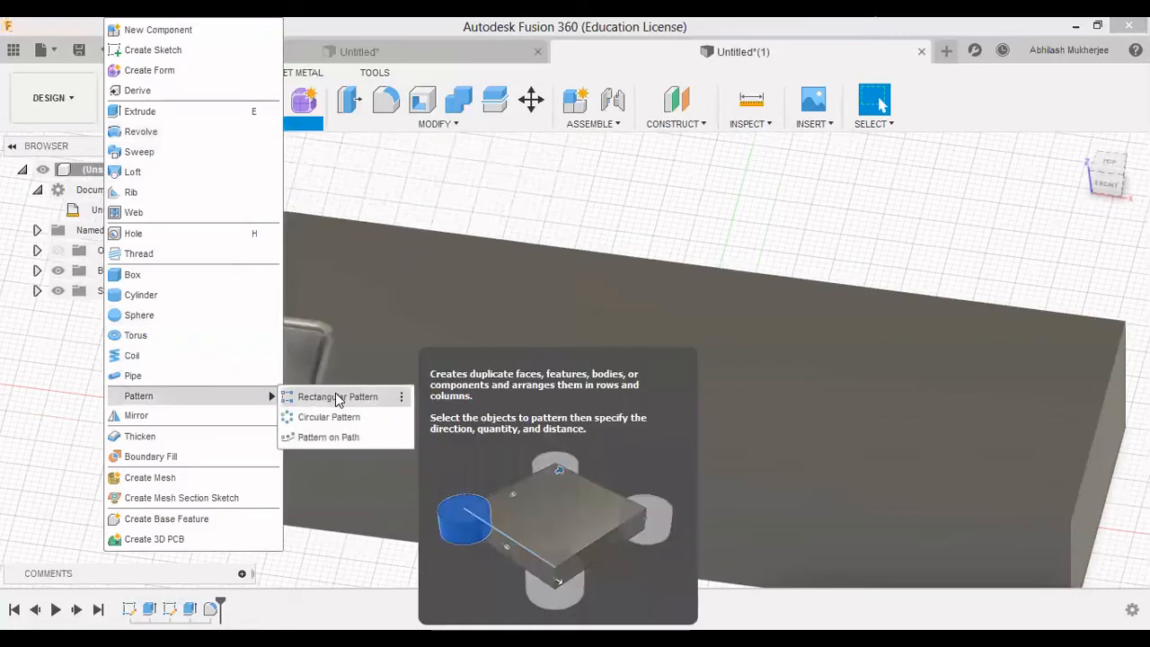
{"action": "left_click", "coordinate": [338, 397]}
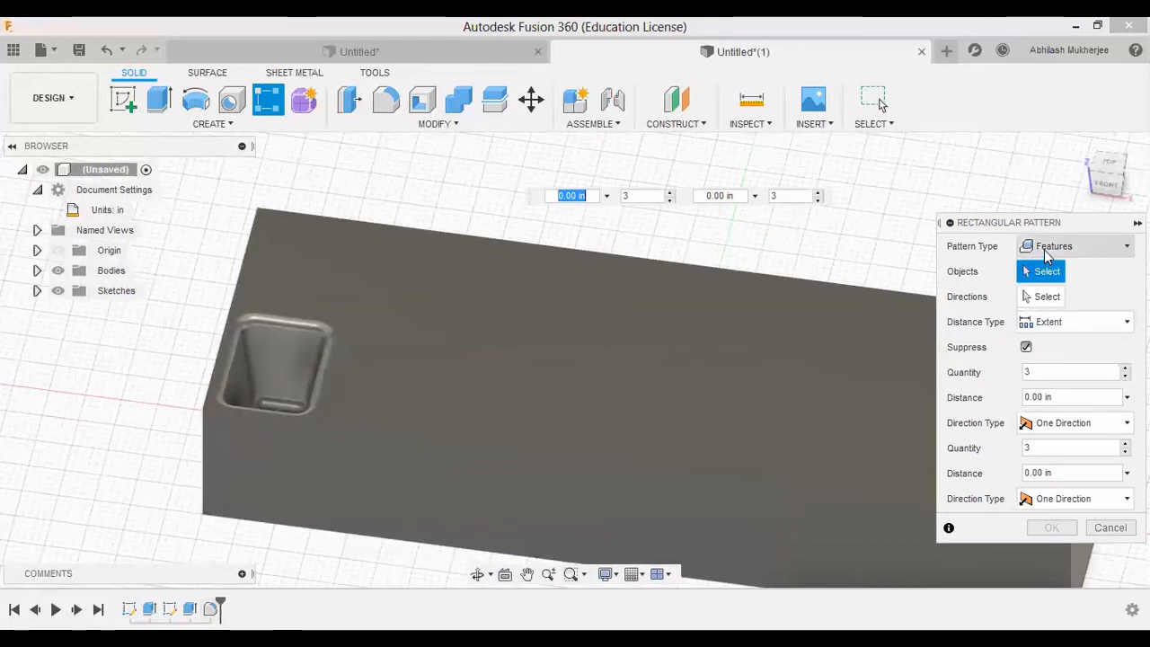
{"action": "left_click", "coordinate": [1059, 246]}
{"action": "left_click", "coordinate": [1056, 316]}
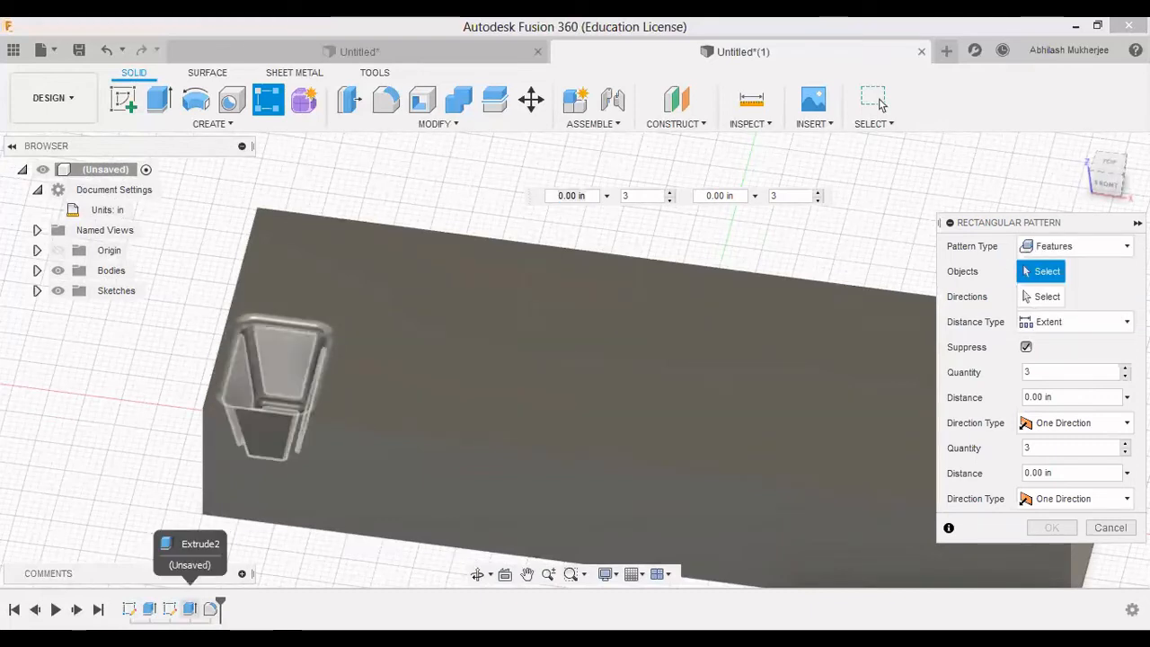
{"action": "left_click", "coordinate": [189, 608]}
{"action": "left_click", "coordinate": [211, 608]}
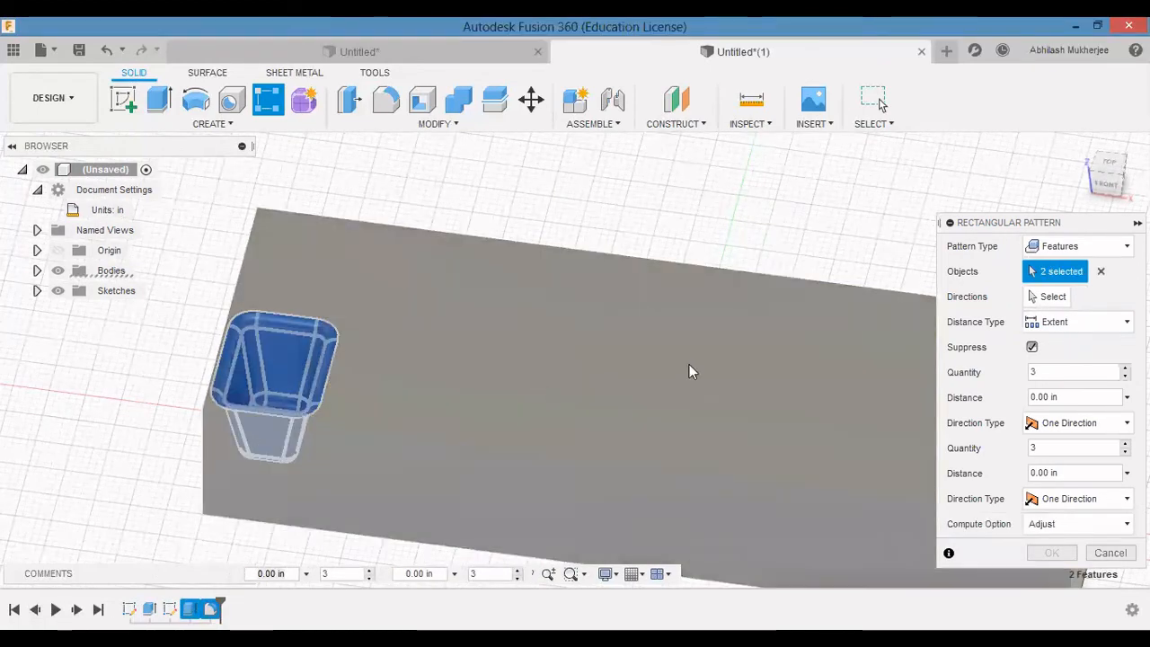
Set the pattern's first direction along the block's long front edge with a distance of -10.4 in and a quantity of 8
{"action": "left_click", "coordinate": [1047, 297]}
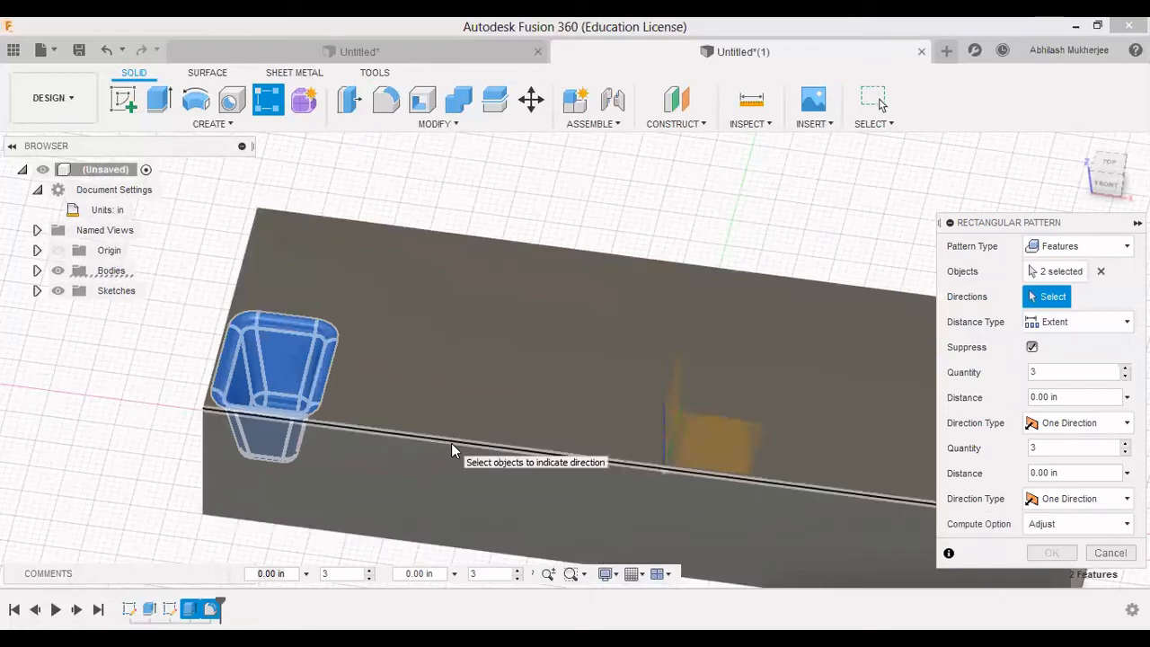
{"action": "left_click", "coordinate": [451, 443]}
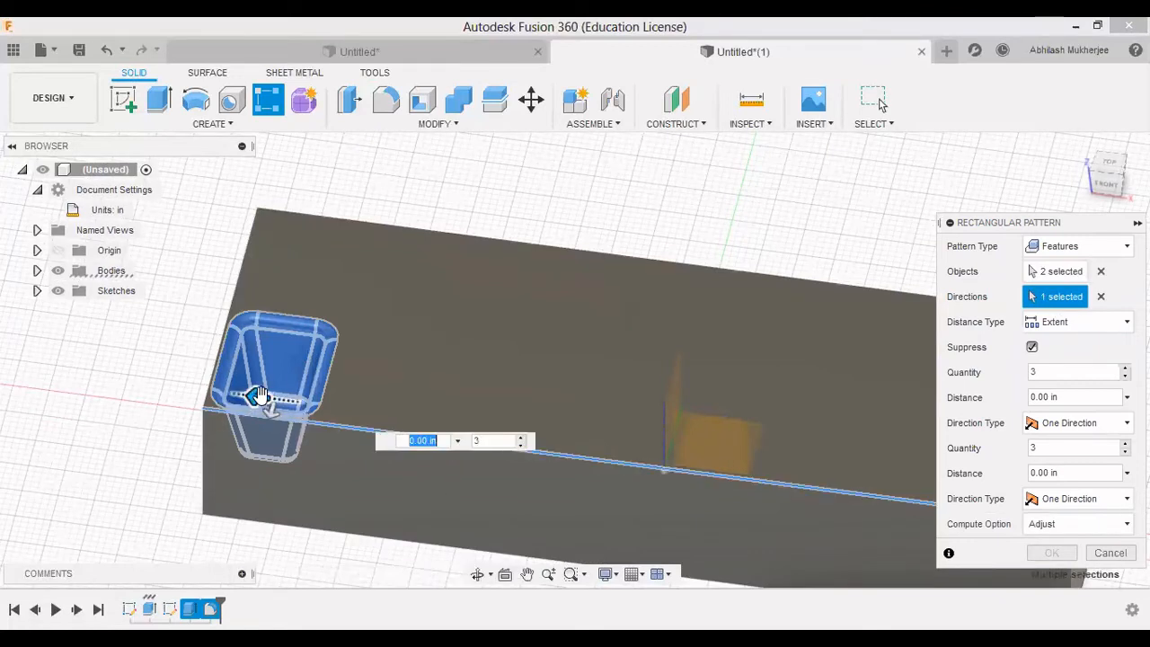
{"action": "left_click_drag", "start_coordinate": [258, 396], "coordinate": [387, 411]}
{"action": "left_click_drag", "start_coordinate": [537, 452], "coordinate": [494, 454]}
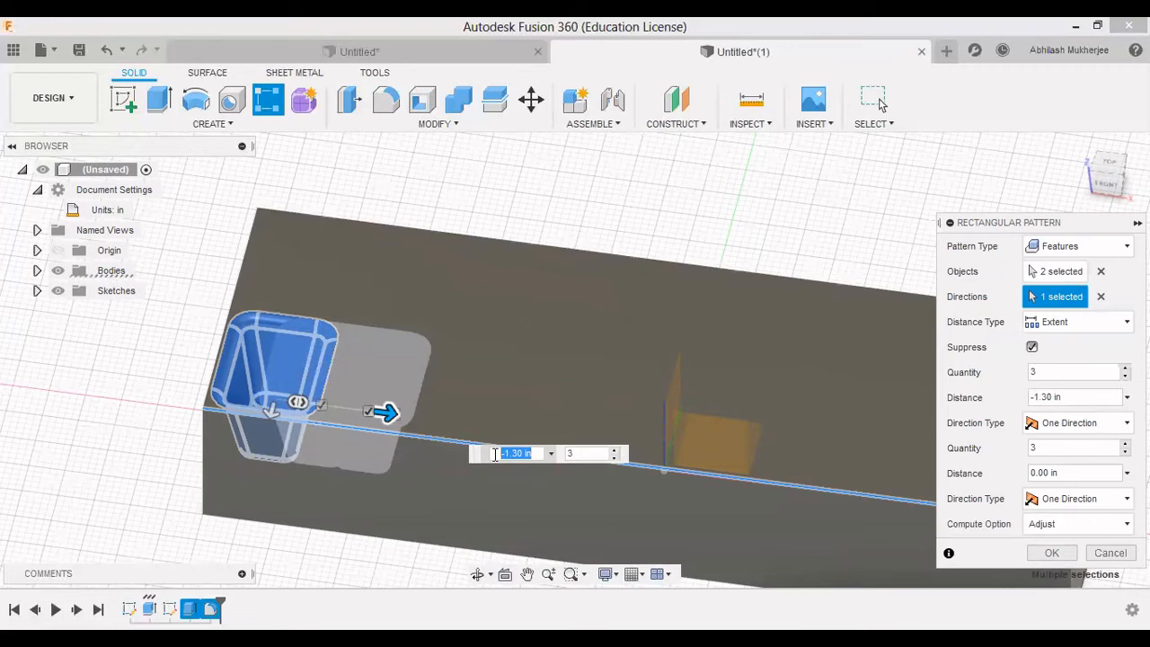
{"action": "type", "text": "-10.4"}
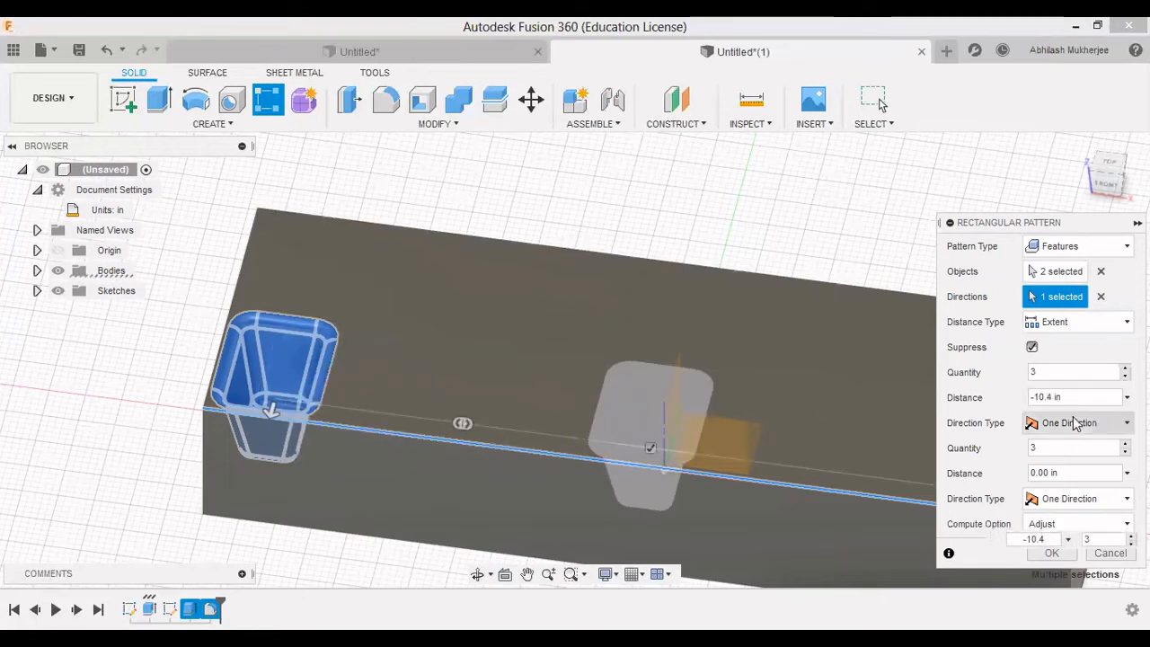
{"action": "left_click", "coordinate": [1033, 372]}
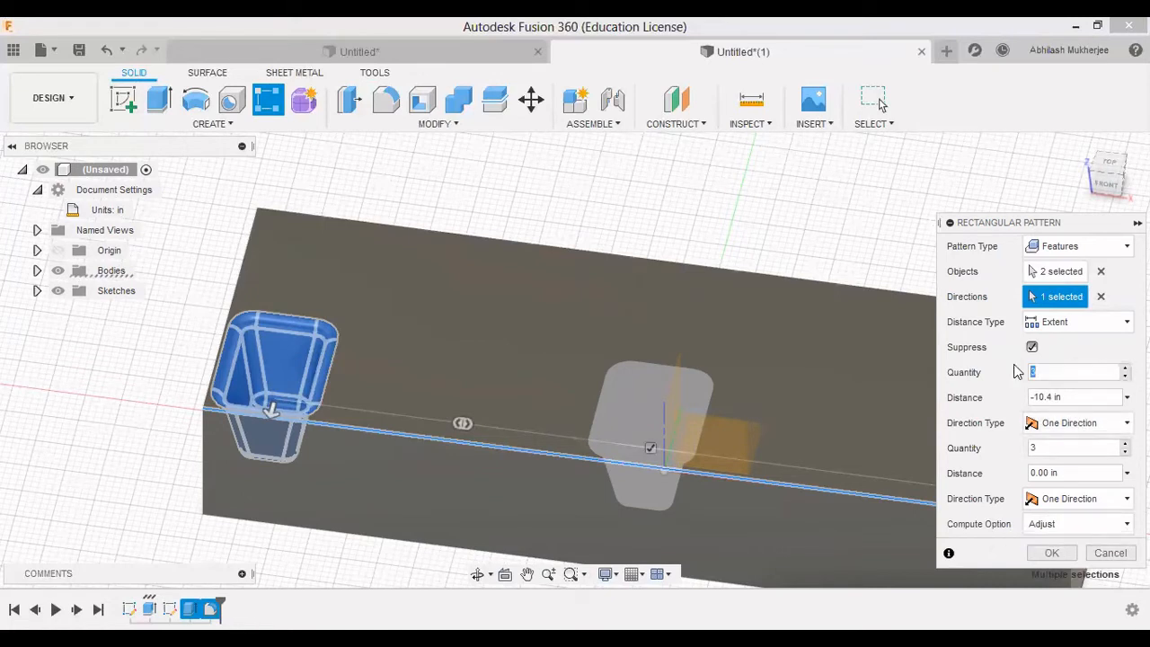
{"action": "type", "text": "8"}
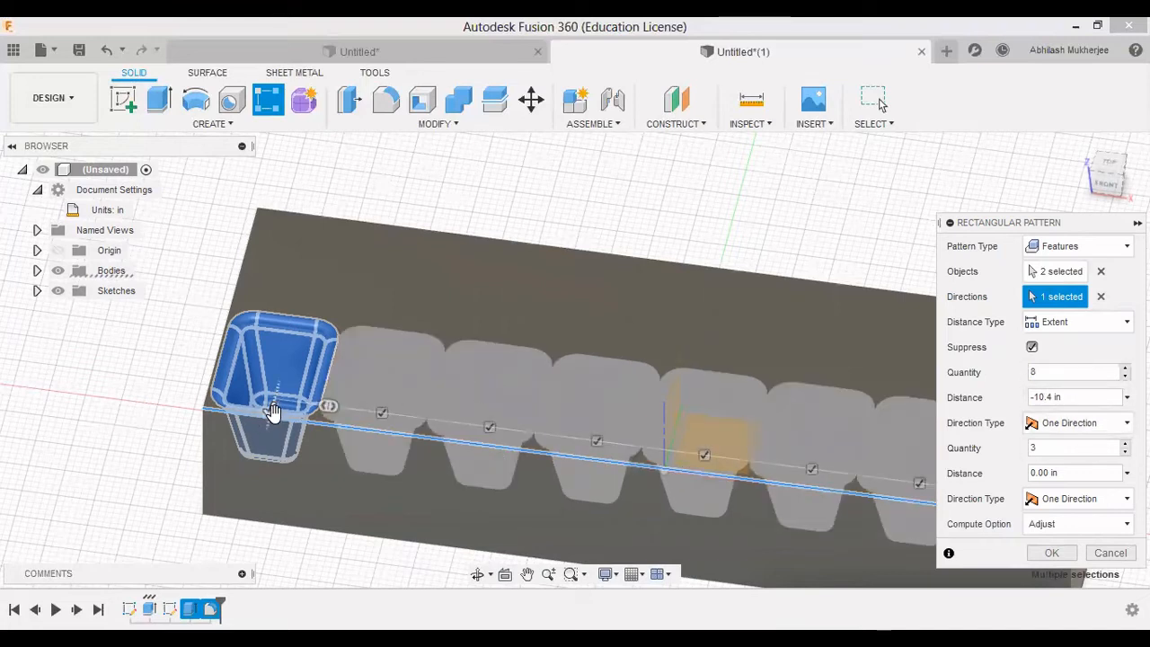
Set the pattern's second direction across the block's width to a distance of -1.95 in and a quantity of 2, and complete the pattern
{"action": "left_click", "coordinate": [308, 275]}
{"action": "left_click_drag", "start_coordinate": [308, 271], "coordinate": [311, 272]}
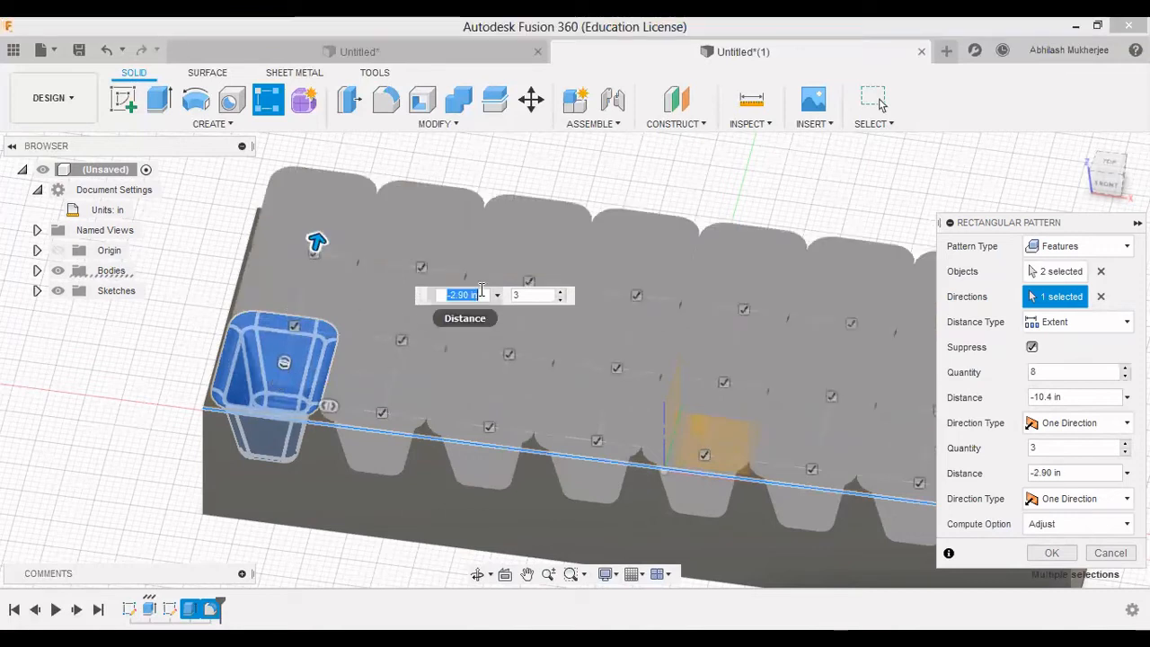
{"action": "type", "text": "-1"}
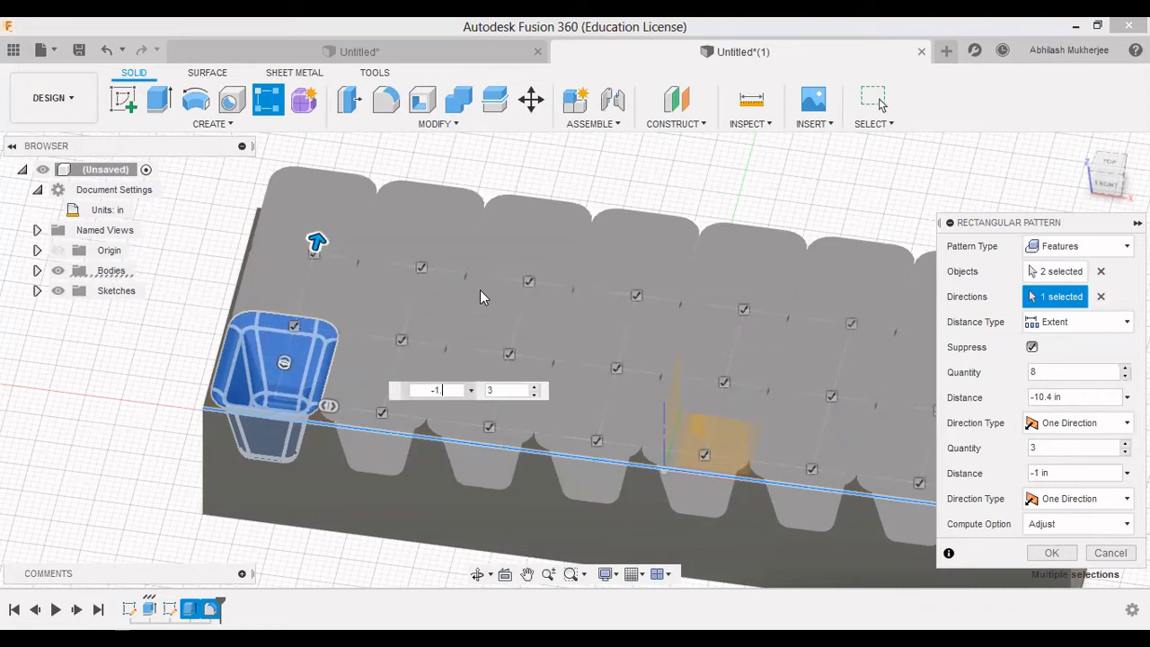
{"action": "type", "text": ".95"}
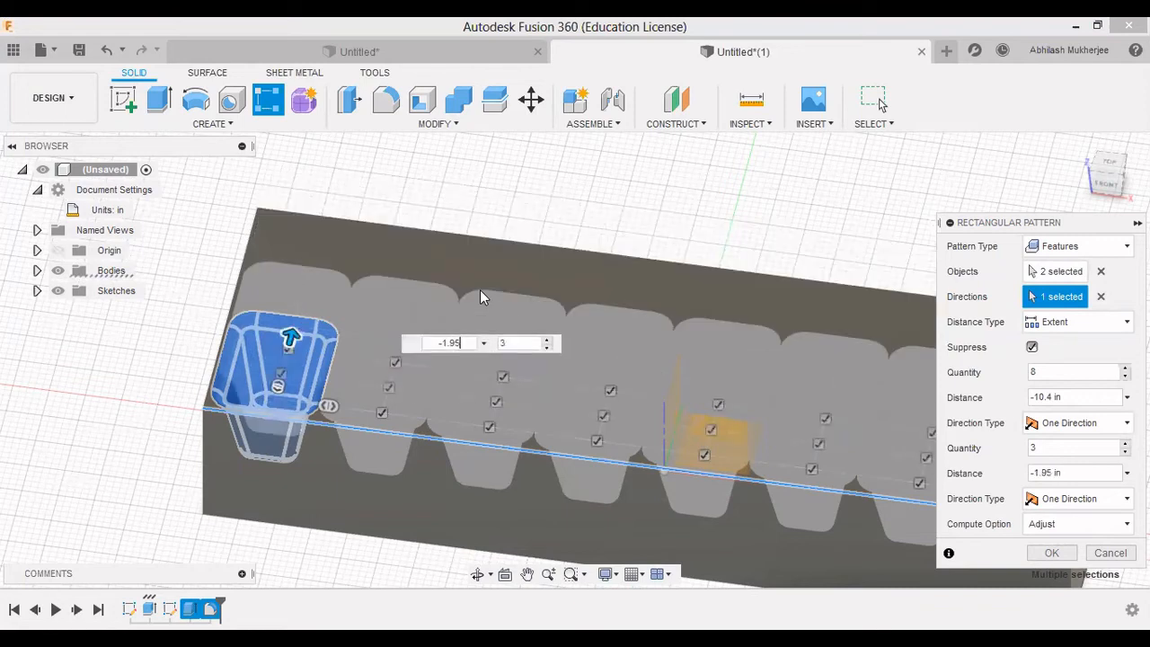
{"action": "left_click", "coordinate": [497, 347]}
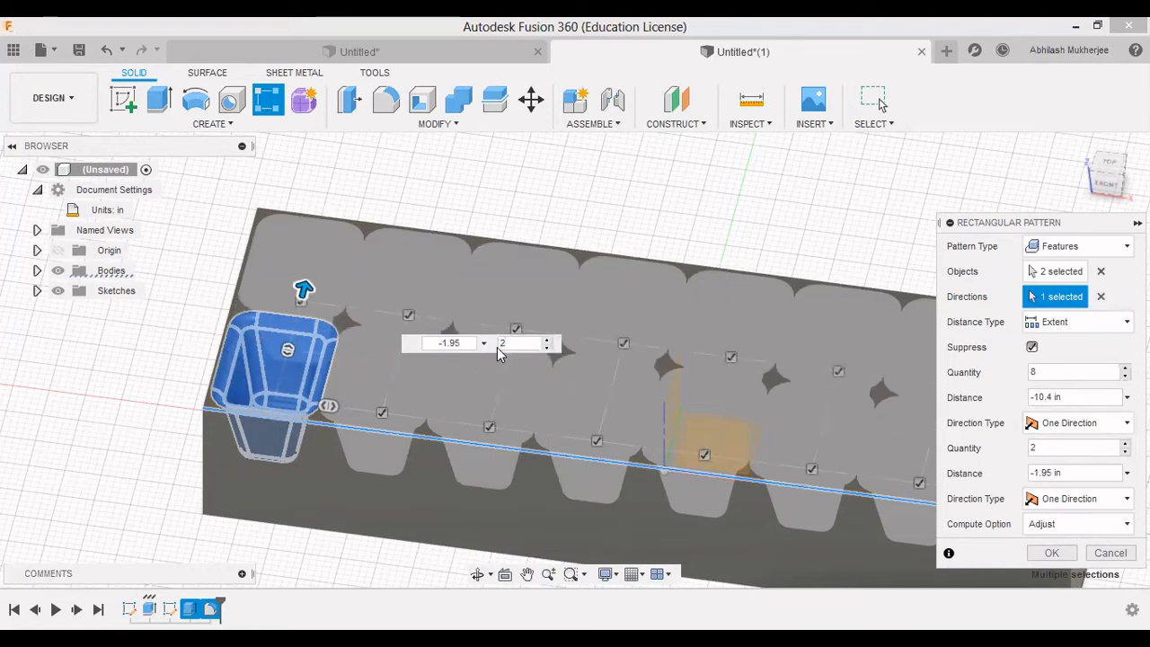
{"action": "key", "text": "Return"}
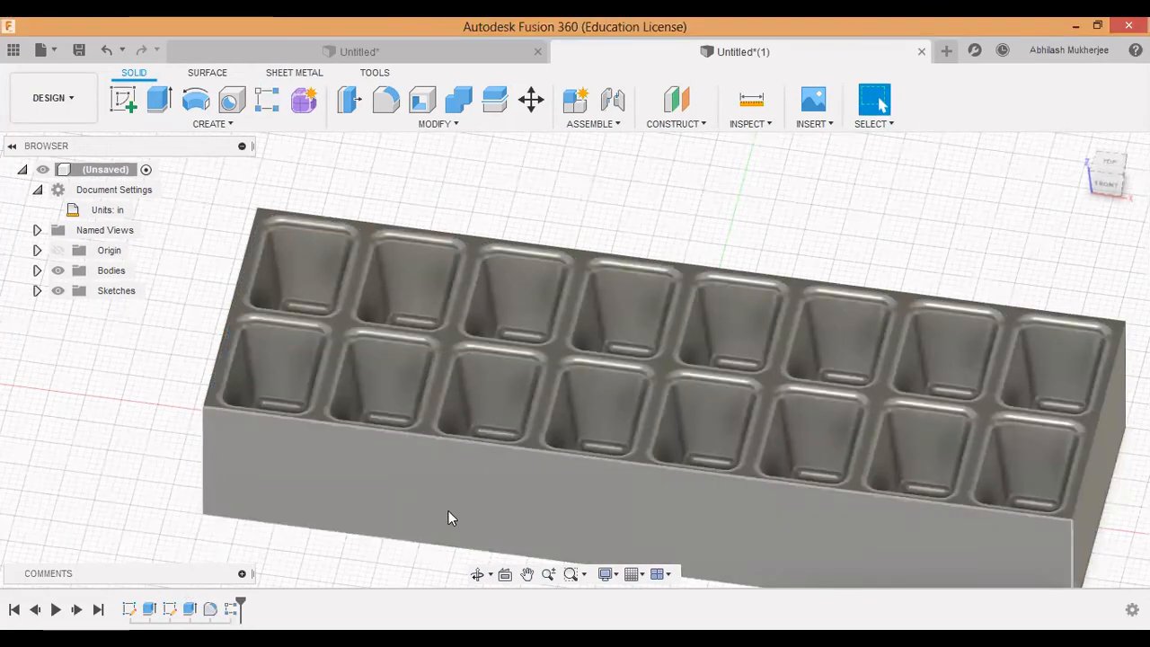
Start a Shell and select the block's four outer side faces for removal
{"action": "middle_click_drag", "start_coordinate": [385, 467], "coordinate": [383, 432], "text": "shift"}
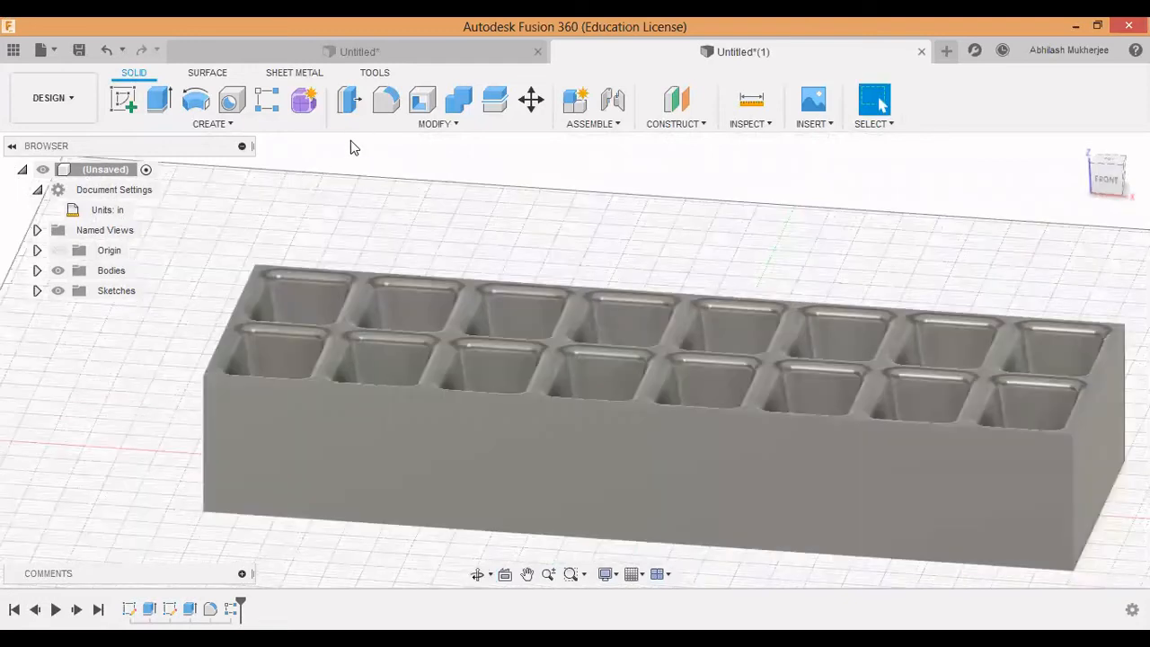
{"action": "left_click", "coordinate": [359, 126]}
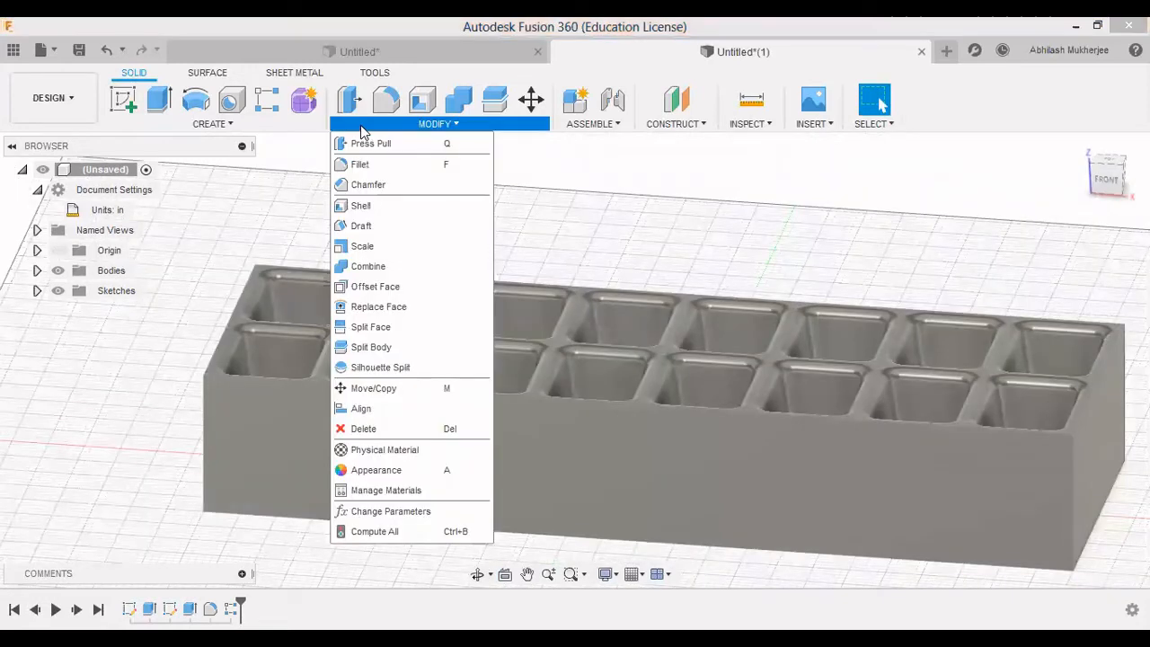
{"action": "left_click", "coordinate": [393, 207]}
{"action": "left_click", "coordinate": [392, 452]}
{"action": "middle_click_drag", "start_coordinate": [393, 452], "coordinate": [555, 440], "text": "shift"}
{"action": "left_click", "coordinate": [450, 451]}
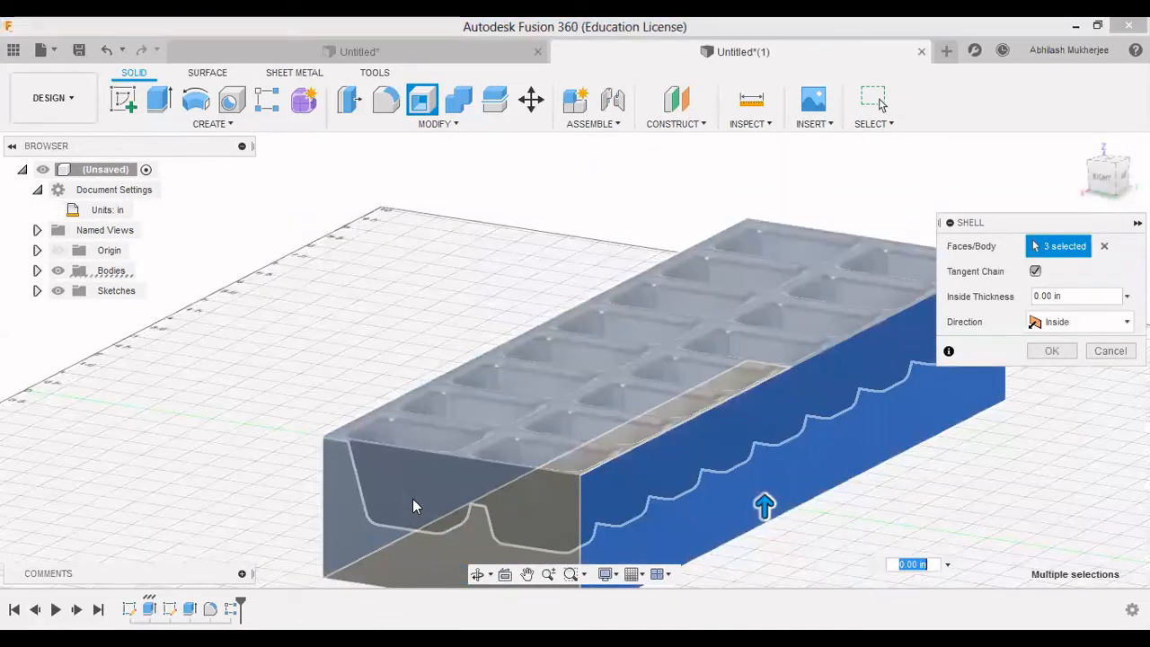
{"action": "left_click", "coordinate": [412, 499]}
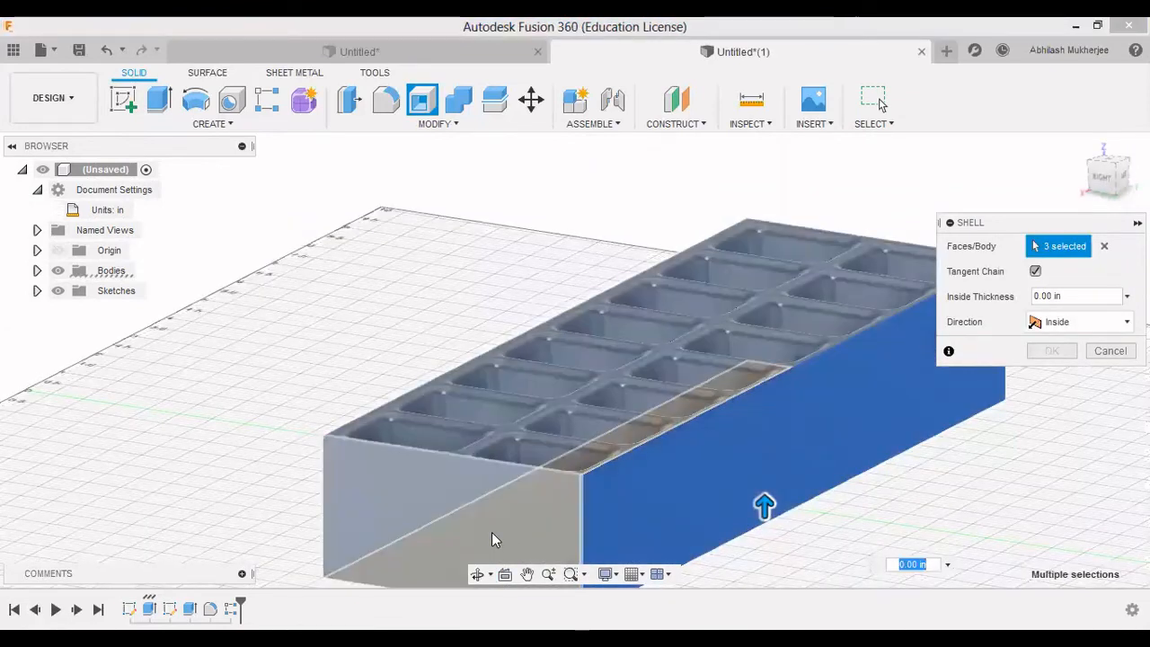
{"action": "middle_click_drag", "start_coordinate": [491, 539], "coordinate": [618, 416], "text": "shift"}
{"action": "left_click", "coordinate": [588, 460]}
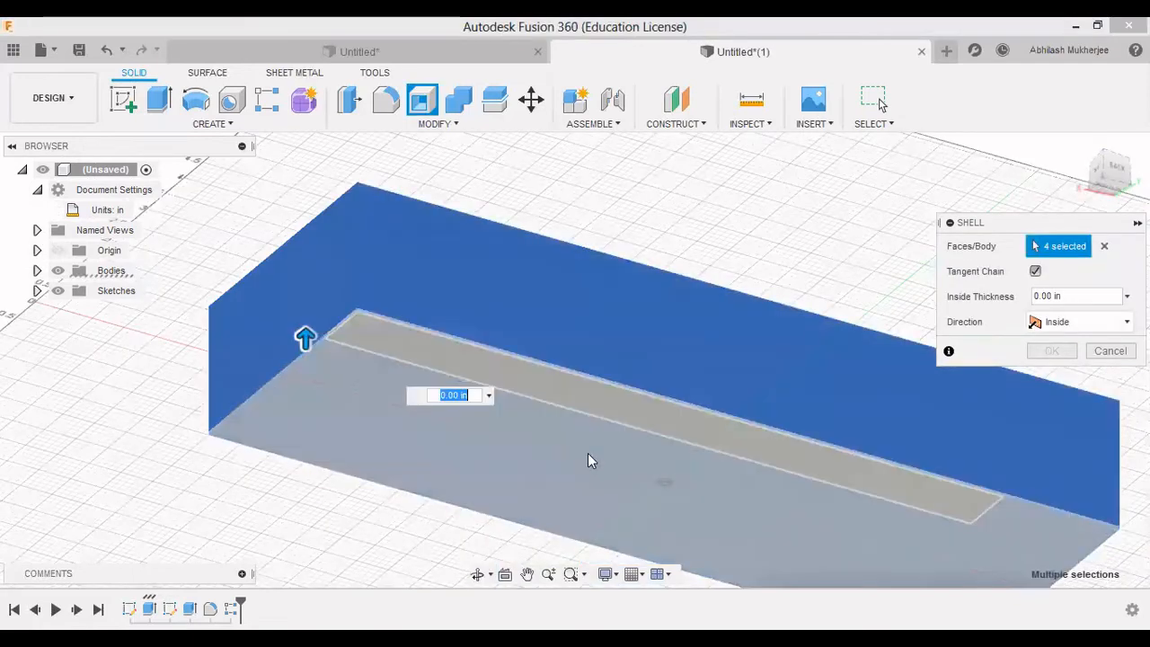
{"action": "middle_click_drag", "start_coordinate": [598, 513], "coordinate": [581, 521], "text": "shift"}
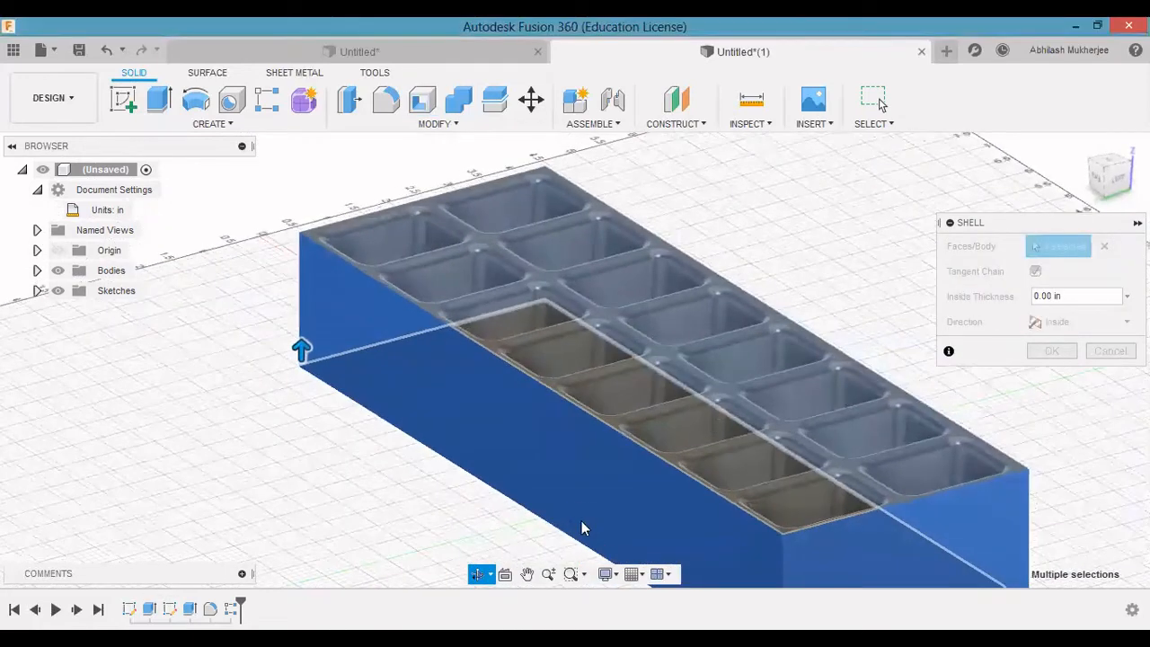
Set the shell's inside thickness to 0.07 in and complete the shell
{"action": "left_click", "coordinate": [1067, 295]}
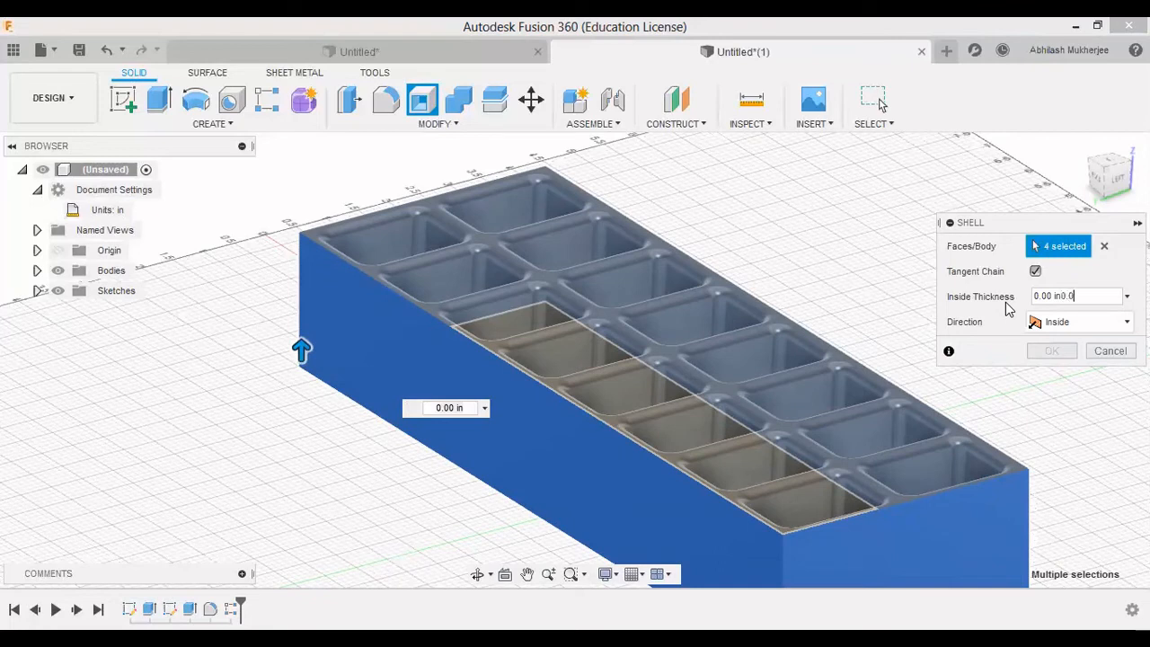
{"action": "left_click_drag", "start_coordinate": [1095, 293], "coordinate": [1004, 306]}
{"action": "type", "text": "0.07"}
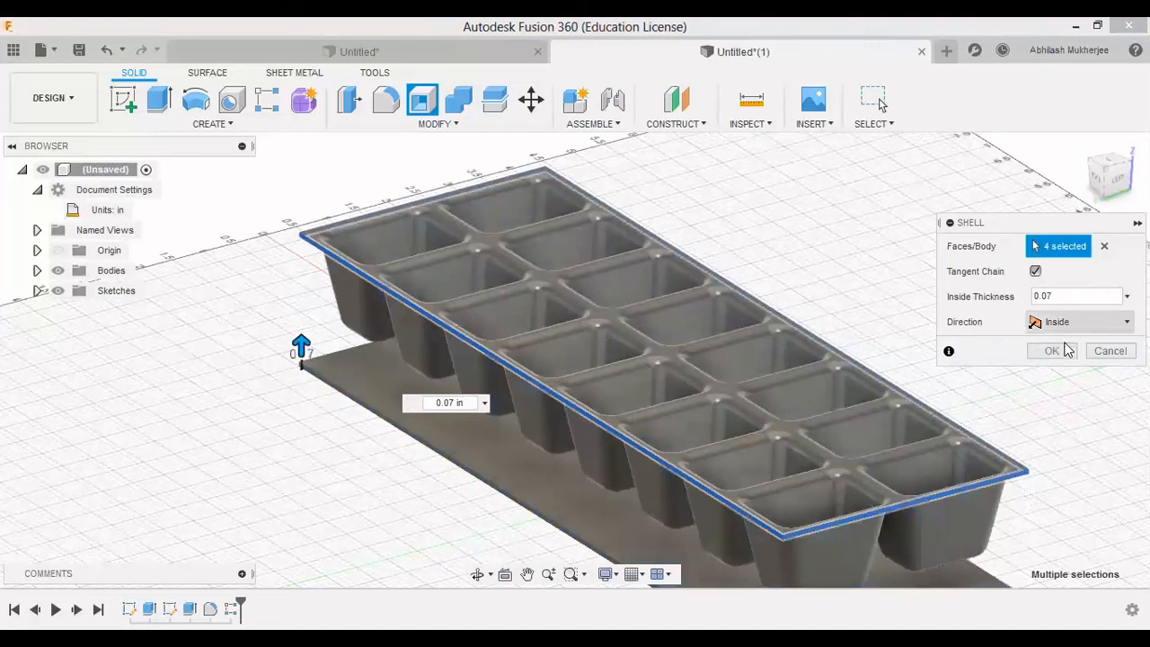
{"action": "left_click", "coordinate": [1051, 350]}
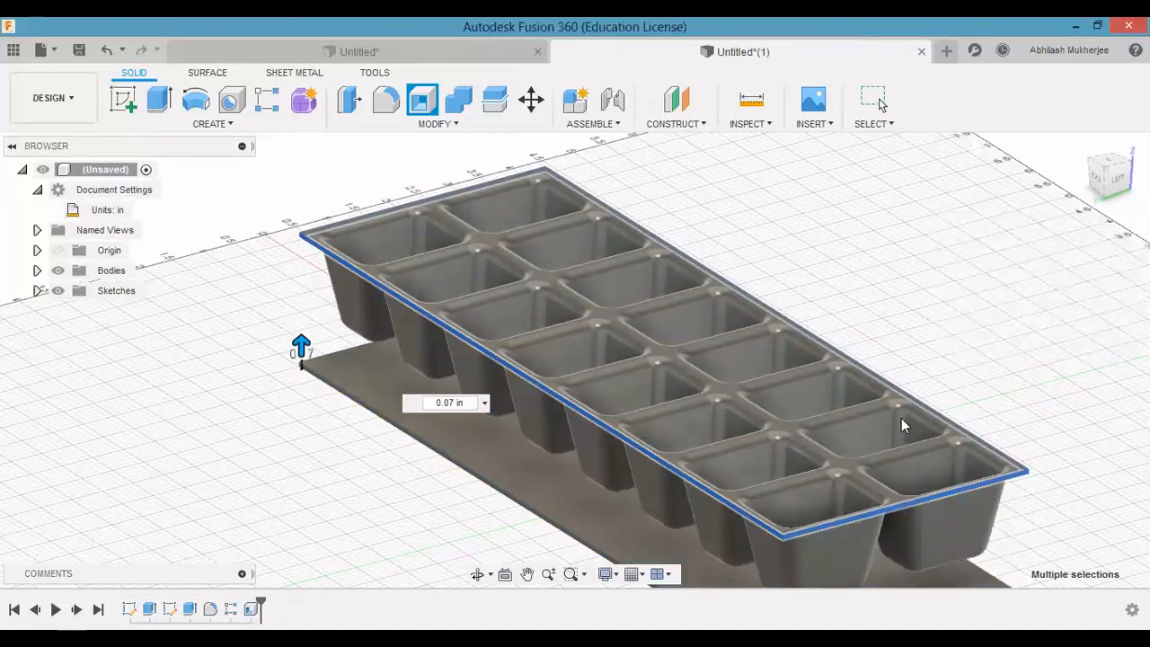
Fillet the four outer top edges of the tray's rim with a 0.4 in radius
{"action": "middle_click_drag", "start_coordinate": [901, 418], "coordinate": [884, 376], "text": "shift"}
{"action": "middle_click_drag", "start_coordinate": [913, 362], "coordinate": [968, 410], "text": "shift"}
{"action": "middle_click_drag", "start_coordinate": [836, 400], "coordinate": [849, 431], "text": "shift"}
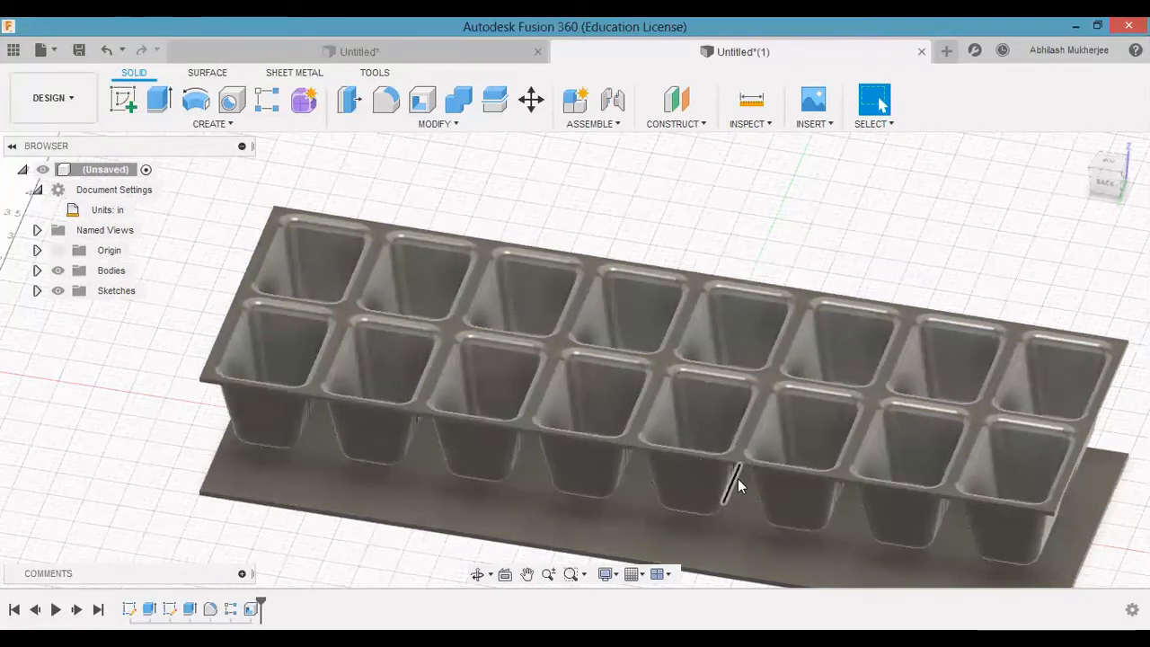
{"action": "left_click", "coordinate": [535, 427]}
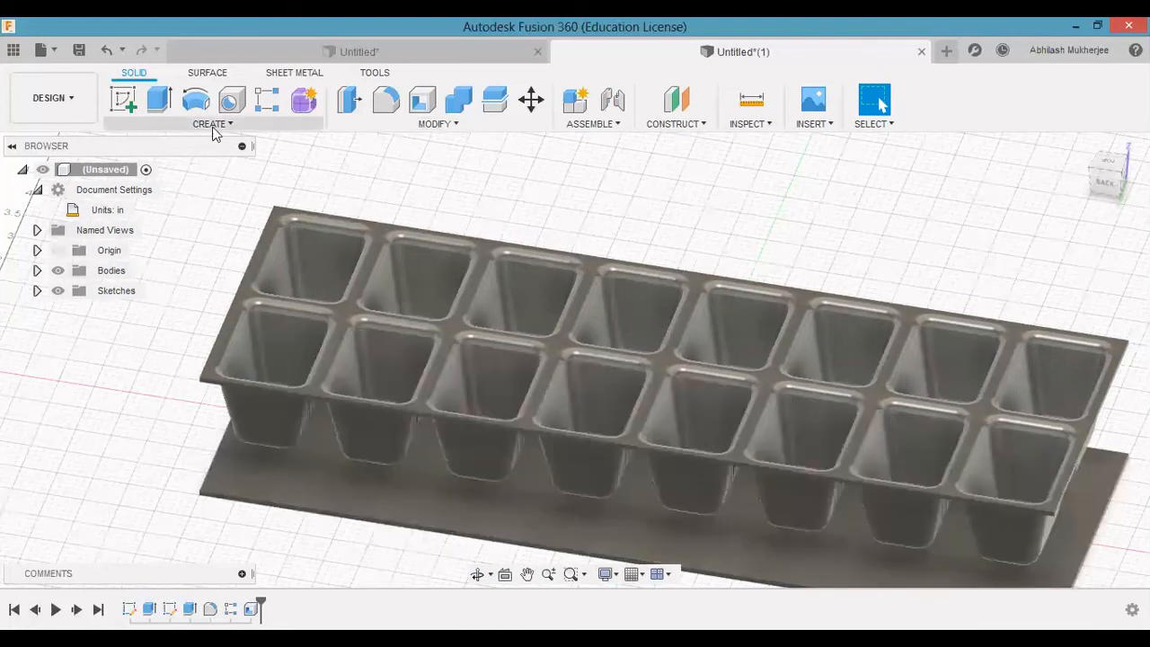
{"action": "left_click", "coordinate": [361, 126]}
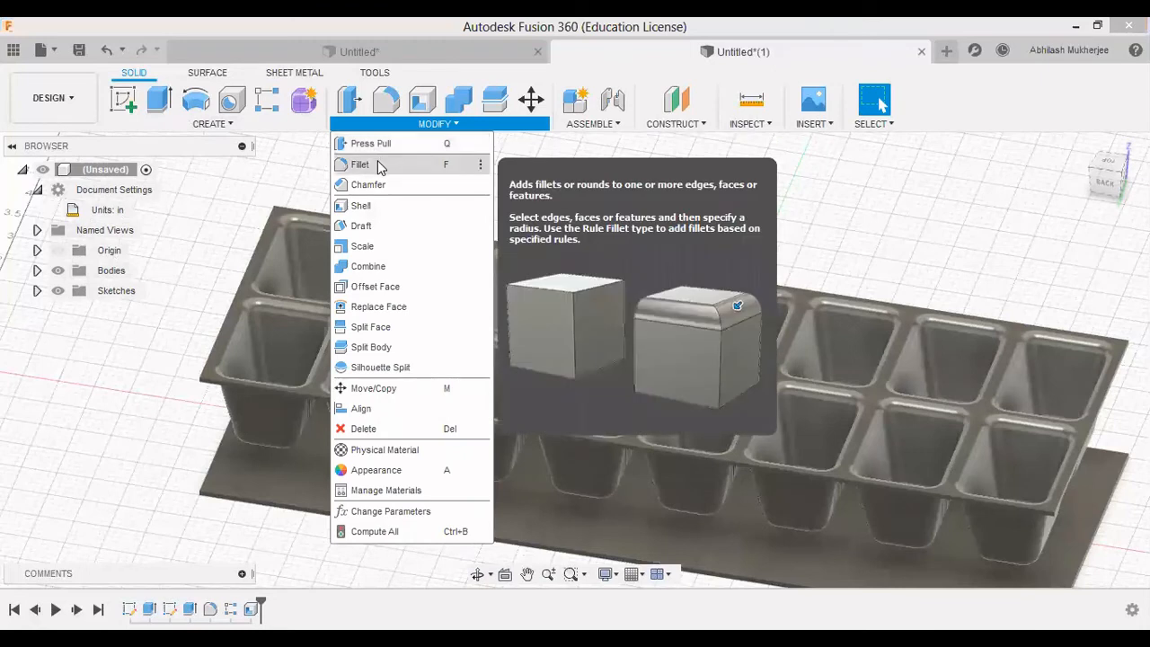
{"action": "left_click", "coordinate": [378, 167]}
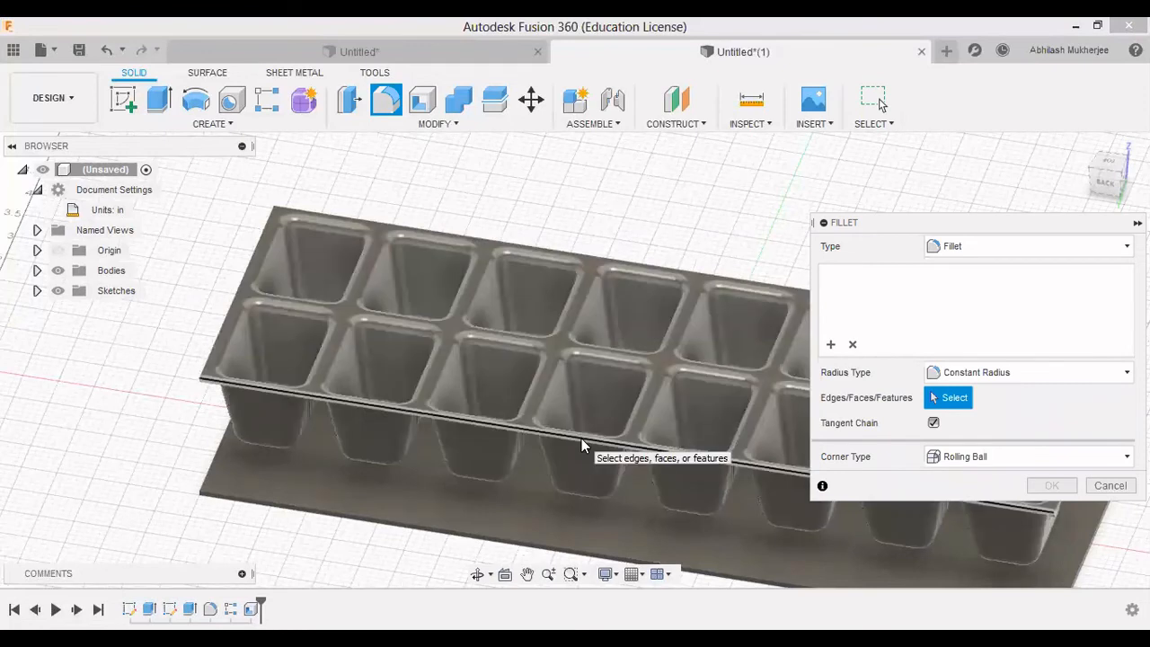
{"action": "left_click", "coordinate": [581, 439]}
{"action": "left_click", "coordinate": [234, 305]}
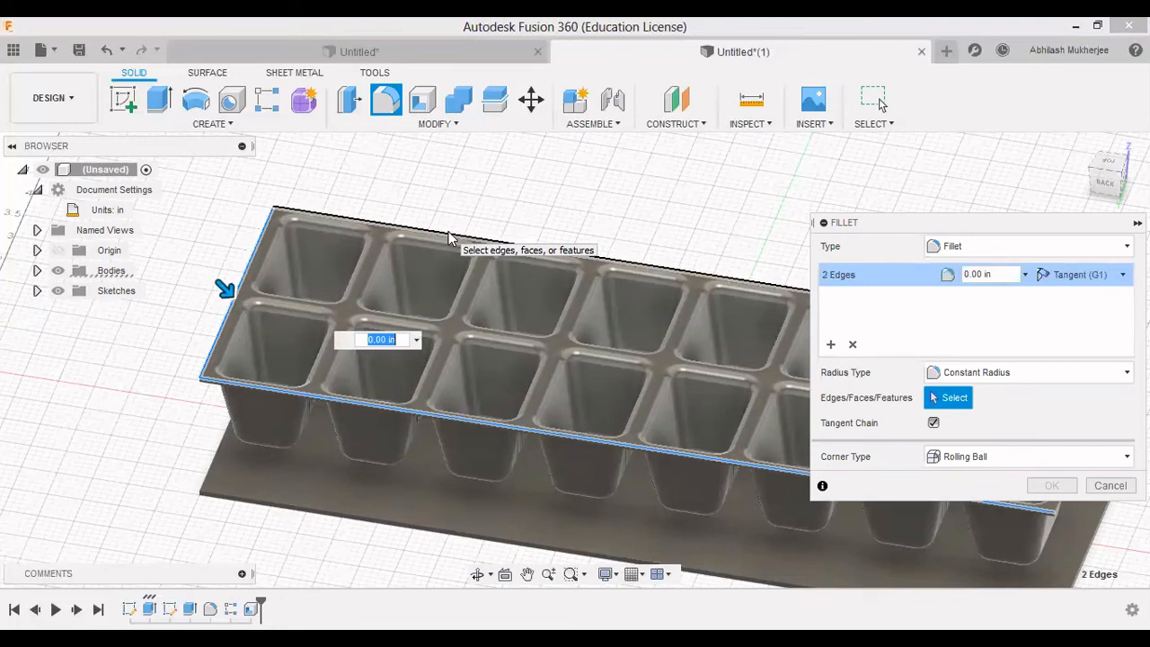
{"action": "left_click", "coordinate": [448, 233]}
{"action": "middle_click_drag", "start_coordinate": [799, 418], "coordinate": [676, 402]}
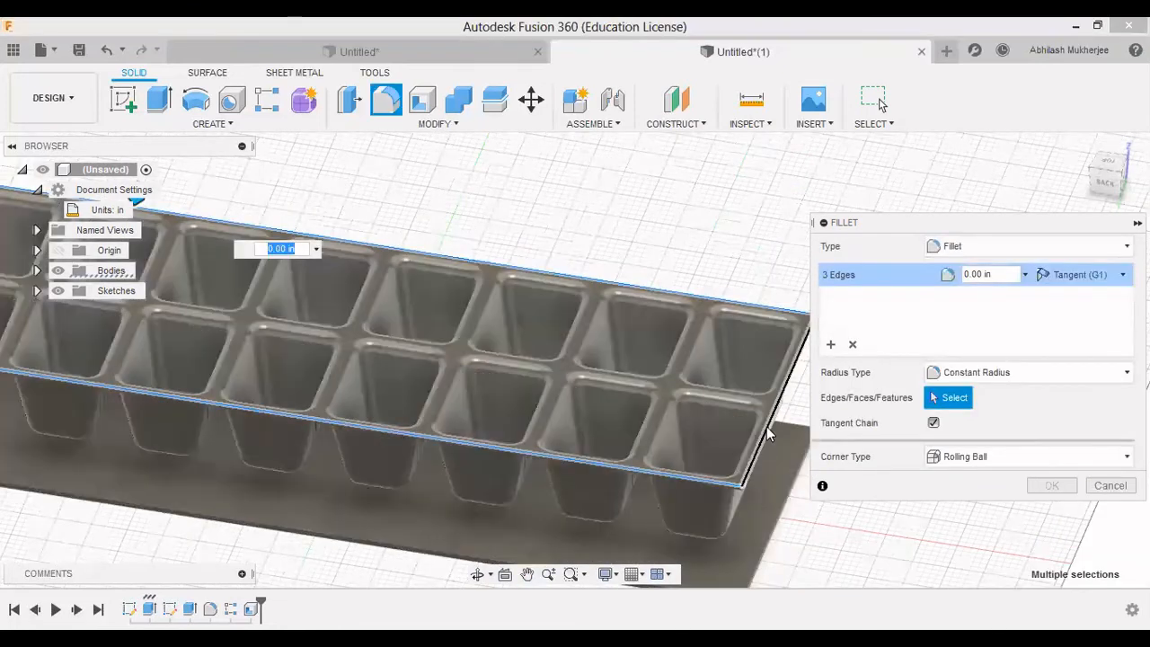
{"action": "left_click", "coordinate": [766, 424]}
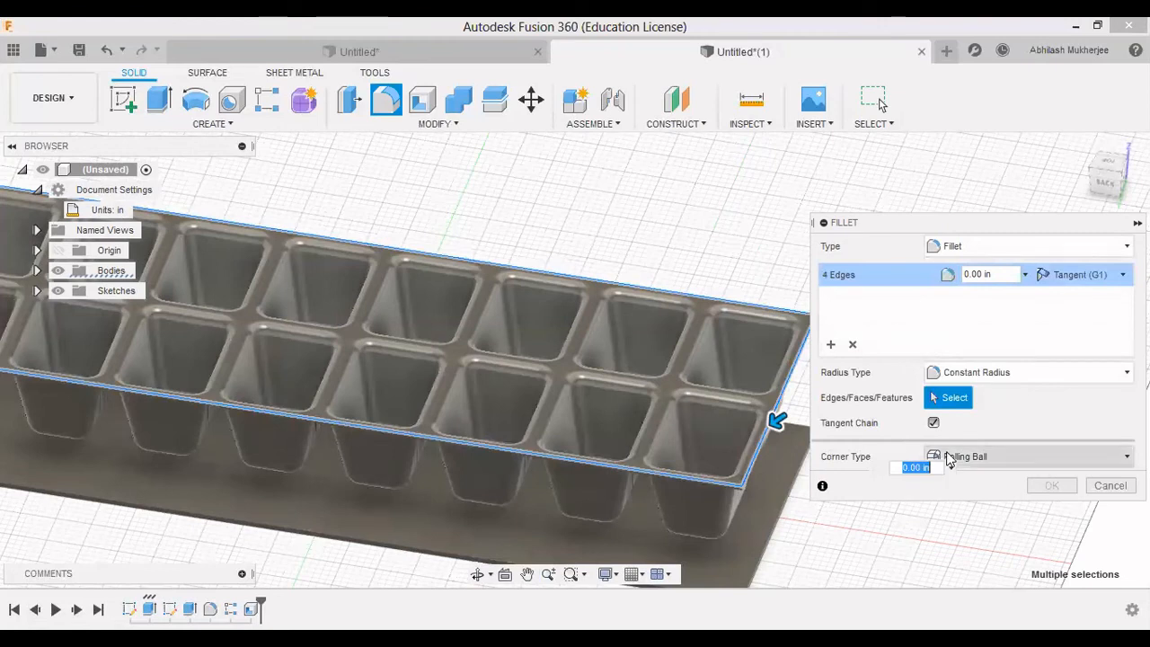
{"action": "key", "text": "BackSpace"}
{"action": "key", "text": "Return"}
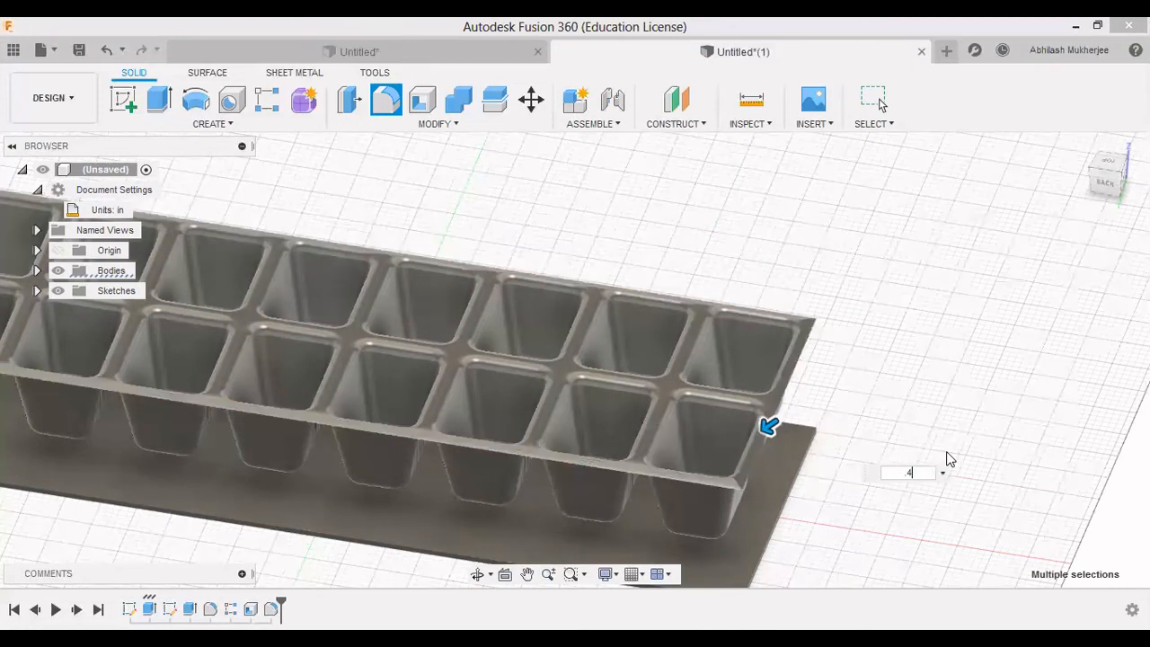
Search the appearance library for "plastic" and apply Plastic - Matte (Red) to the tray body
{"action": "mouse_move", "coordinate": [495, 392]}
{"action": "middle_mouse_down", "text": "shift"}
{"action": "mouse_move", "coordinate": [590, 372]}
{"action": "mouse_move", "coordinate": [650, 378]}
{"action": "mouse_move", "coordinate": [539, 353]}
{"action": "middle_mouse_up", "text": "shift"}
{"action": "middle_click_drag", "start_coordinate": [664, 353], "coordinate": [421, 371]}
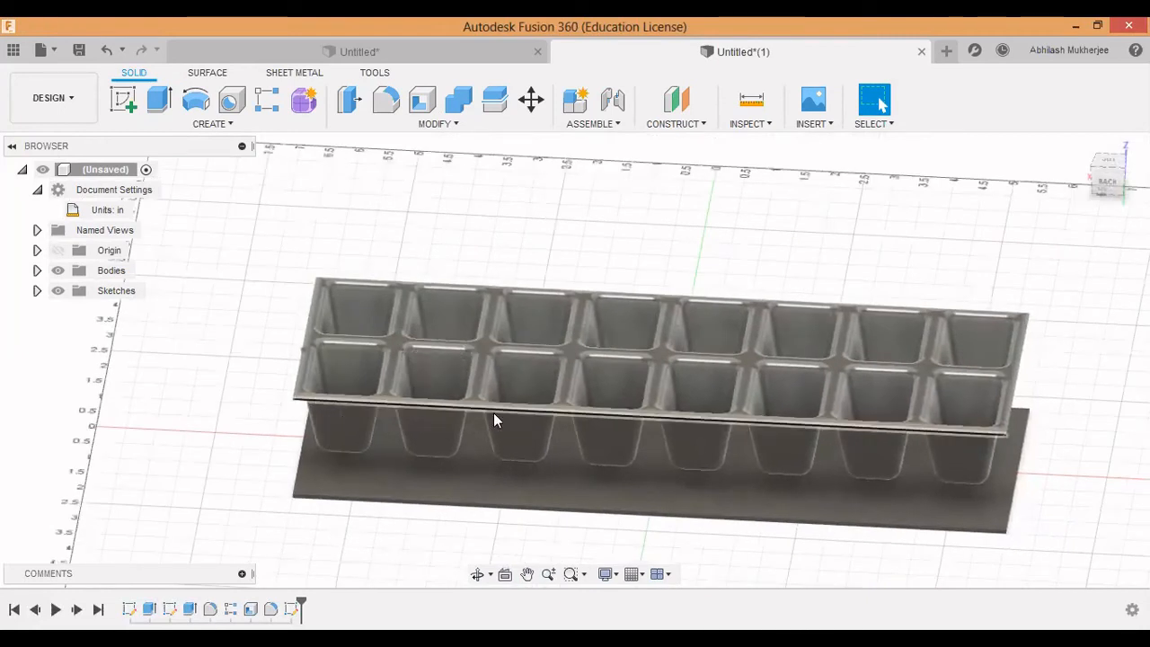
{"action": "middle_click_drag", "start_coordinate": [813, 447], "coordinate": [603, 428]}
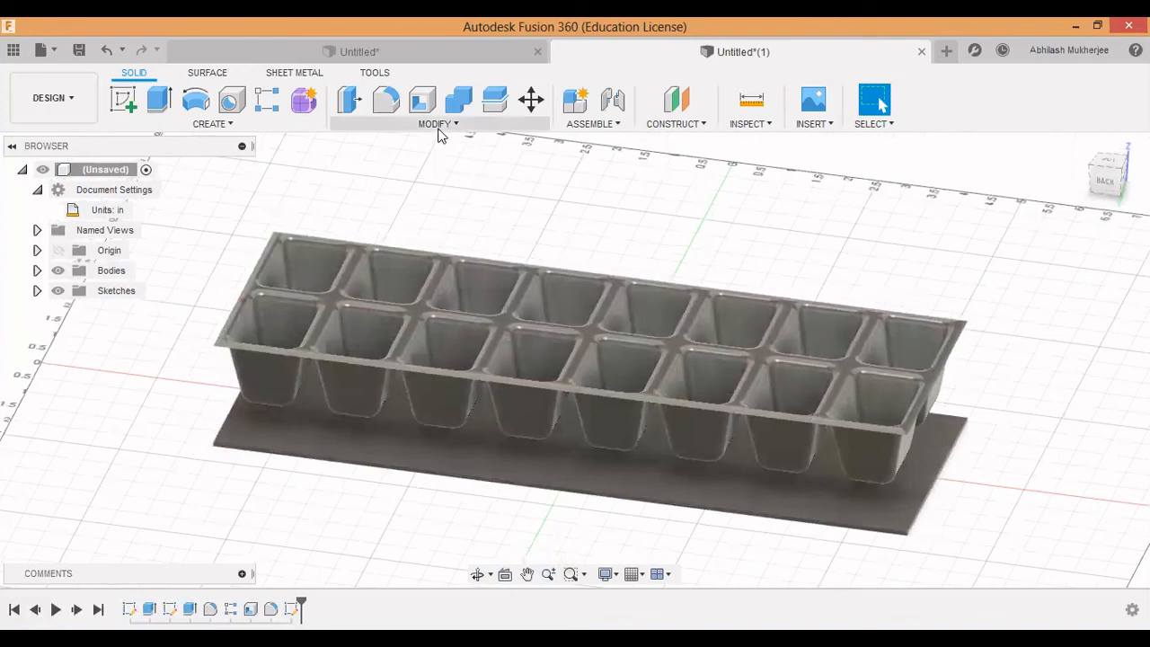
{"action": "left_click", "coordinate": [440, 131]}
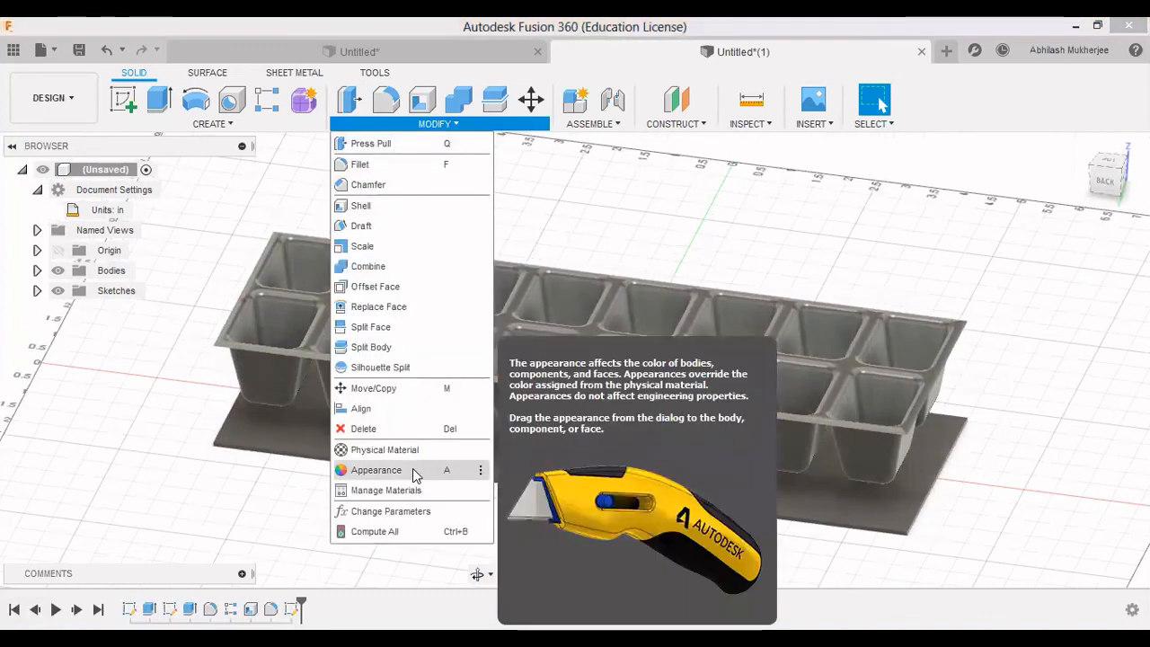
{"action": "key", "text": "a"}
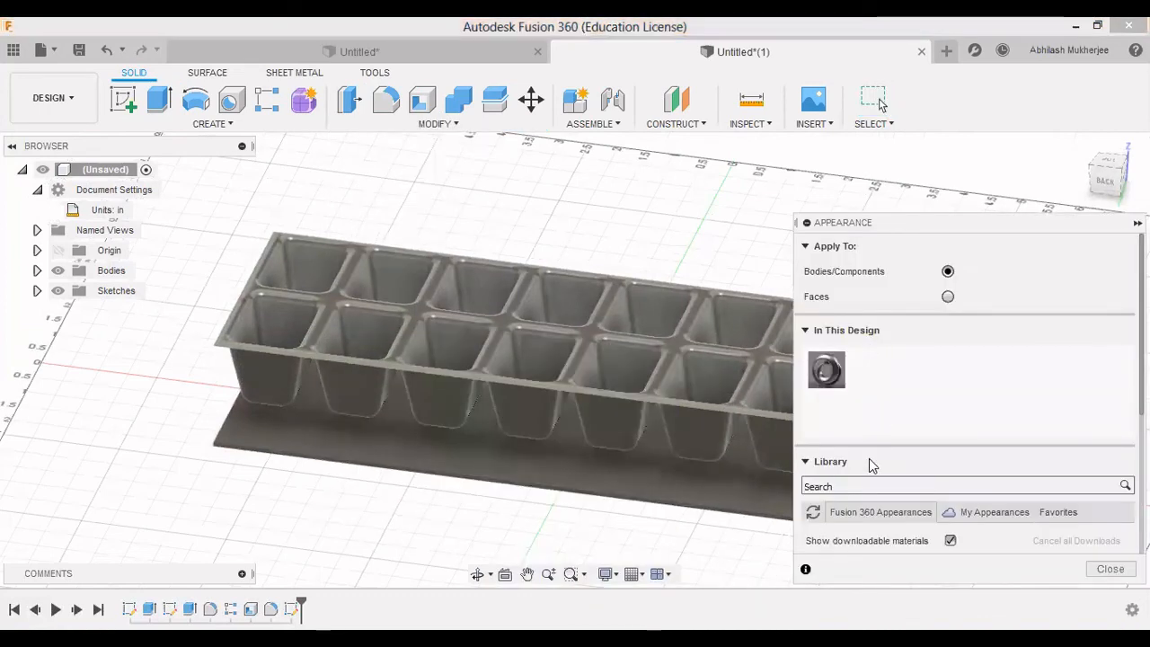
{"action": "left_click", "coordinate": [855, 487]}
{"action": "type", "text": "plastic"}
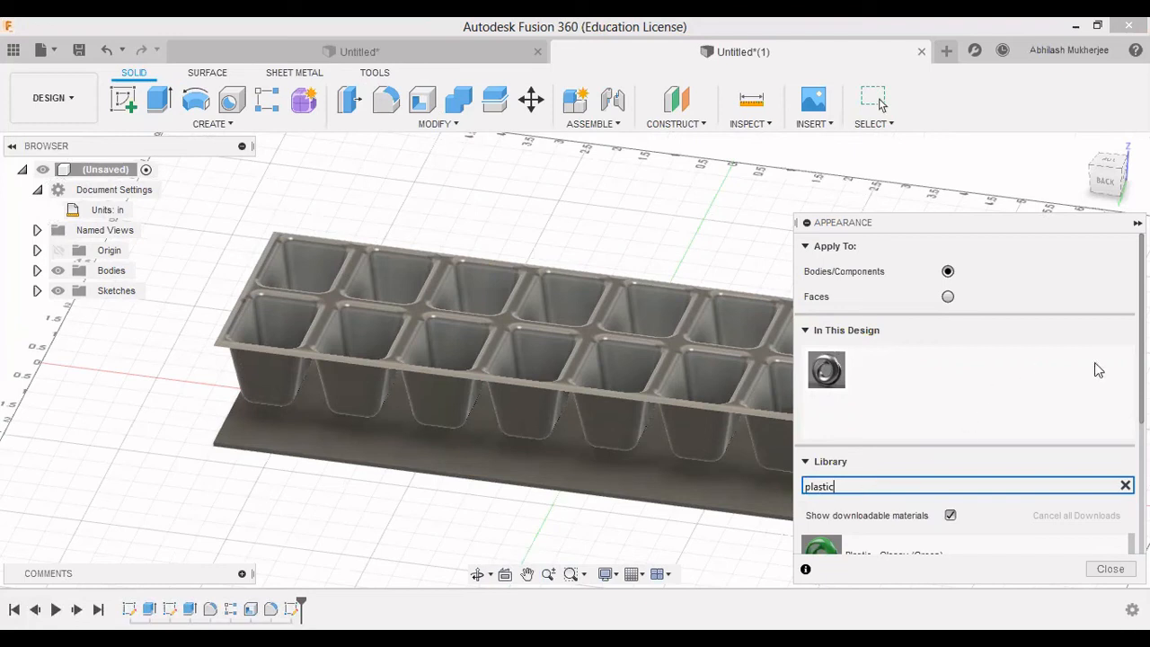
{"action": "scroll", "coordinate": [1098, 370], "scroll_direction": "down", "scroll_amount": 3}
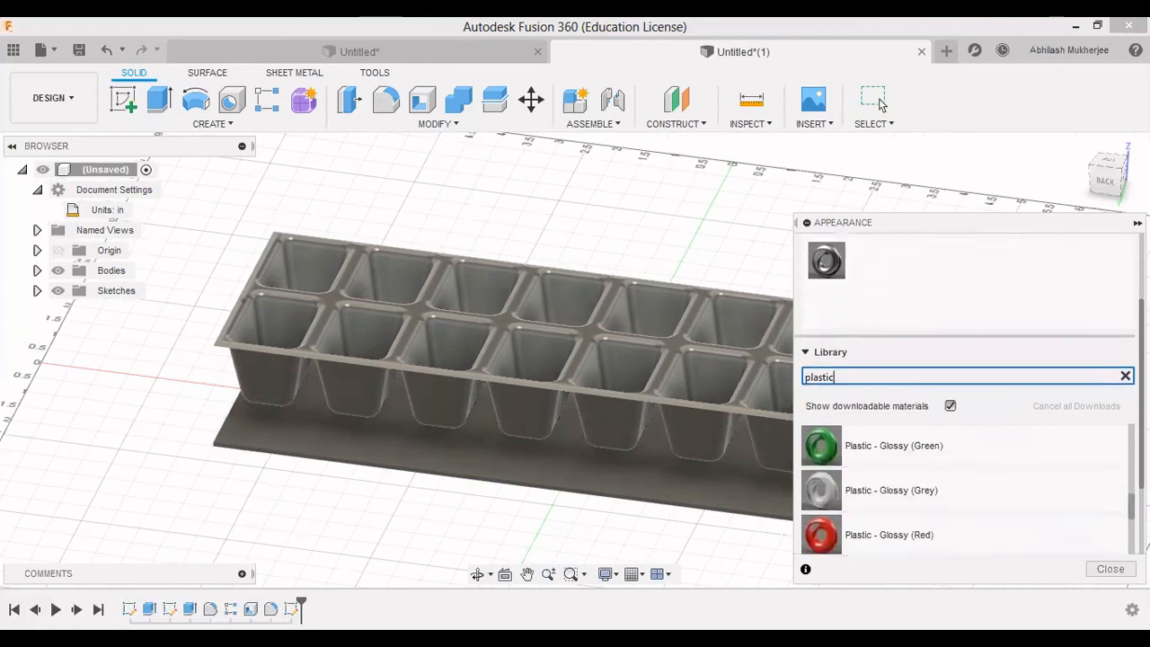
{"action": "scroll", "coordinate": [965, 395], "scroll_direction": "down", "scroll_amount": 3}
{"action": "scroll", "coordinate": [894, 382], "scroll_direction": "down", "scroll_amount": 6}
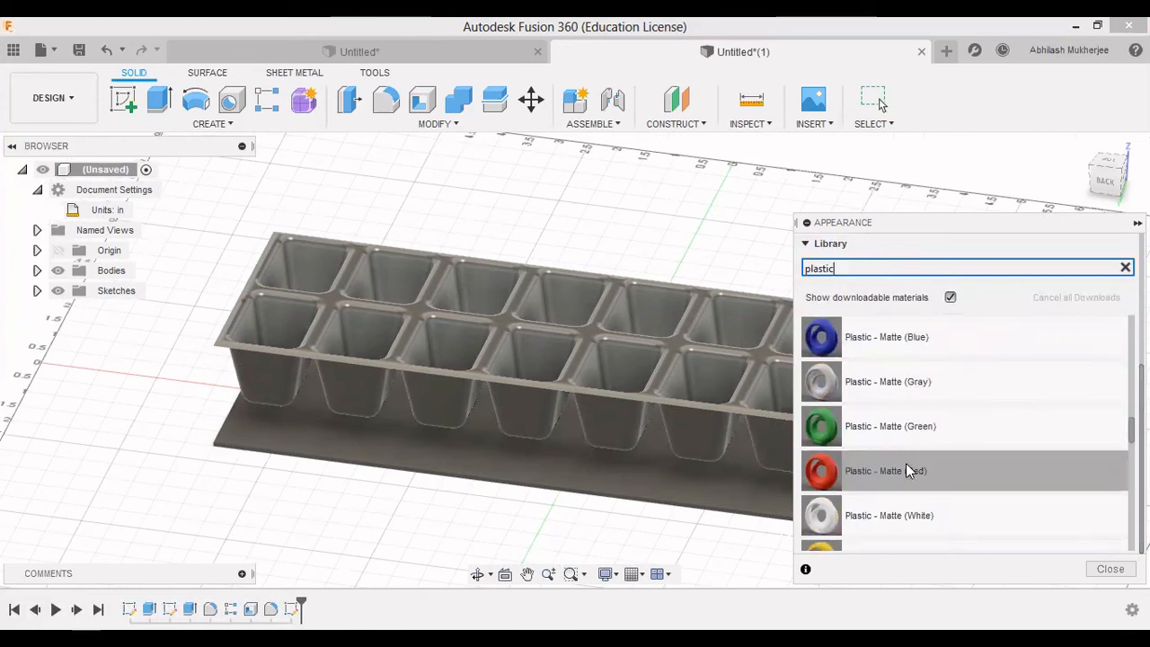
{"action": "left_click_drag", "start_coordinate": [902, 475], "coordinate": [687, 402]}
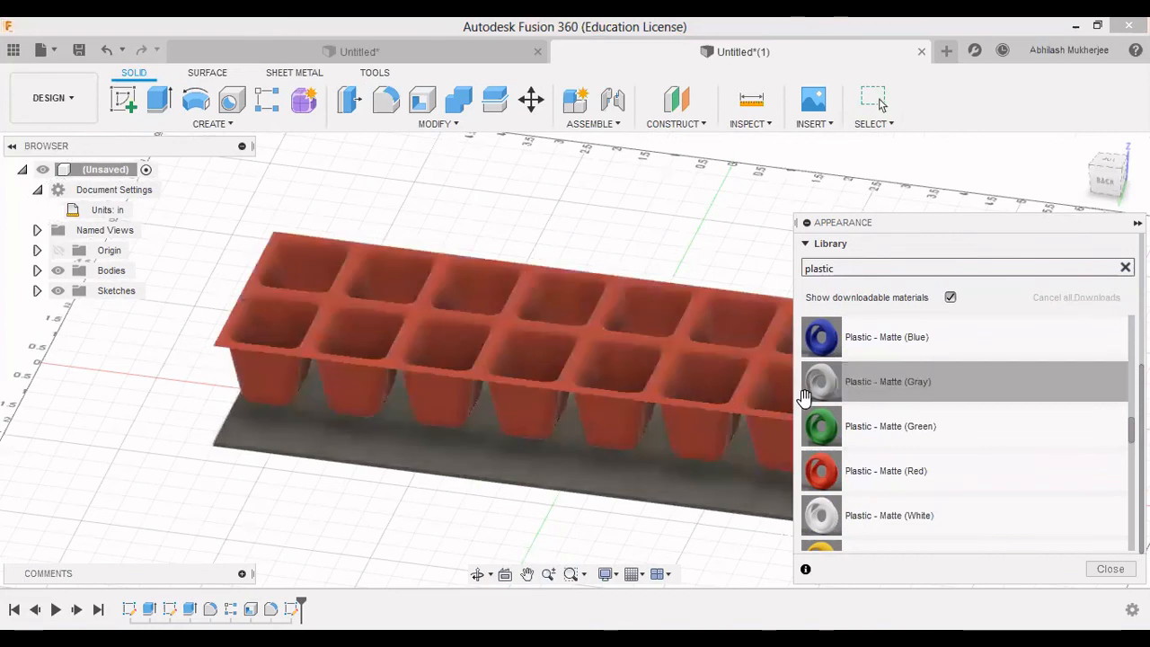
Edit the tray's matte red plastic appearance to a pale brown, RGB 188, 140, 123, and finish the appearance changes
{"action": "scroll", "coordinate": [1062, 344], "scroll_direction": "up", "scroll_amount": 5}
{"action": "scroll", "coordinate": [1062, 344], "scroll_direction": "up", "scroll_amount": 5}
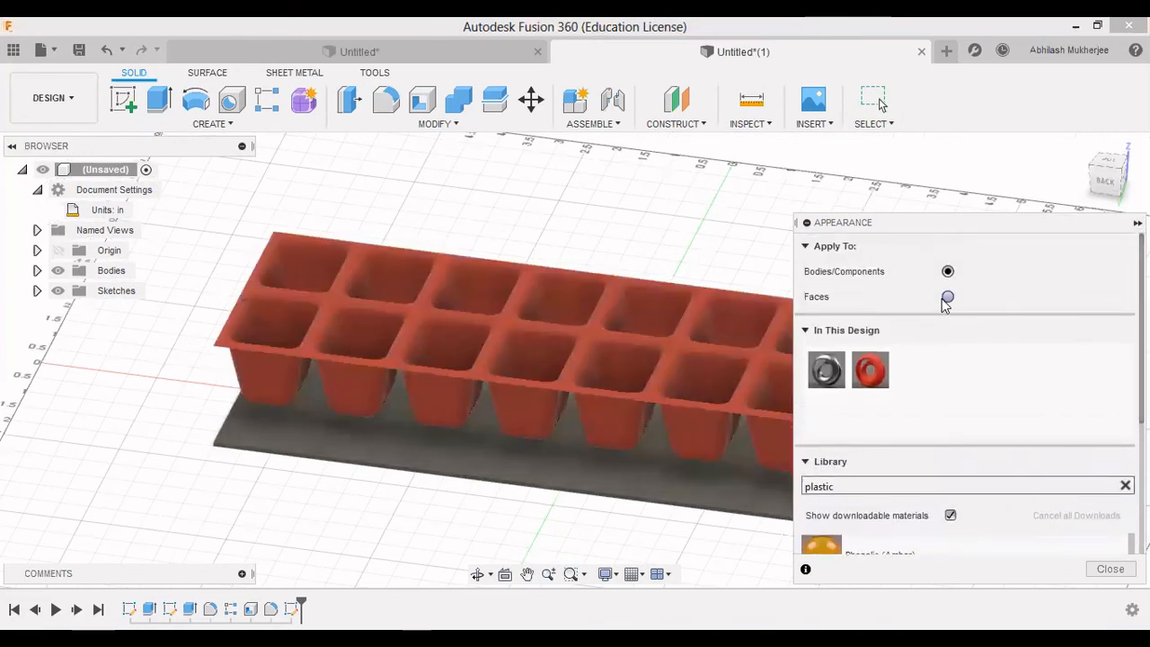
{"action": "double_click", "coordinate": [880, 382]}
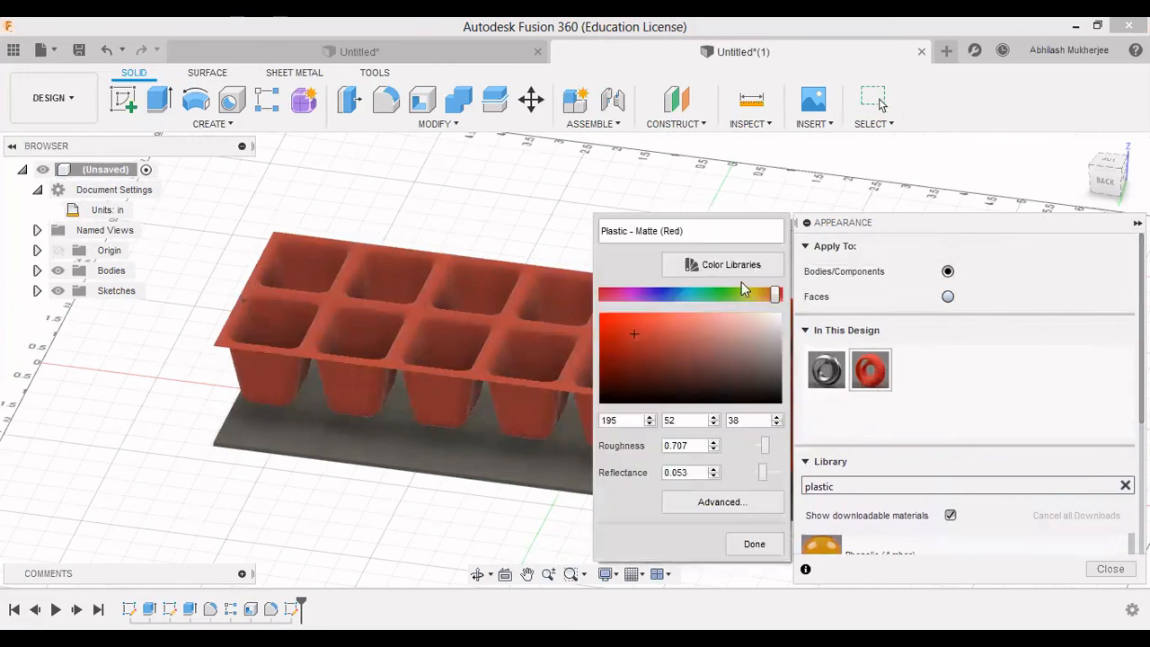
{"action": "mouse_move", "coordinate": [777, 306]}
{"action": "left_mouse_down"}
{"action": "mouse_move", "coordinate": [626, 300]}
{"action": "mouse_move", "coordinate": [782, 304]}
{"action": "mouse_move", "coordinate": [772, 308]}
{"action": "left_mouse_up"}
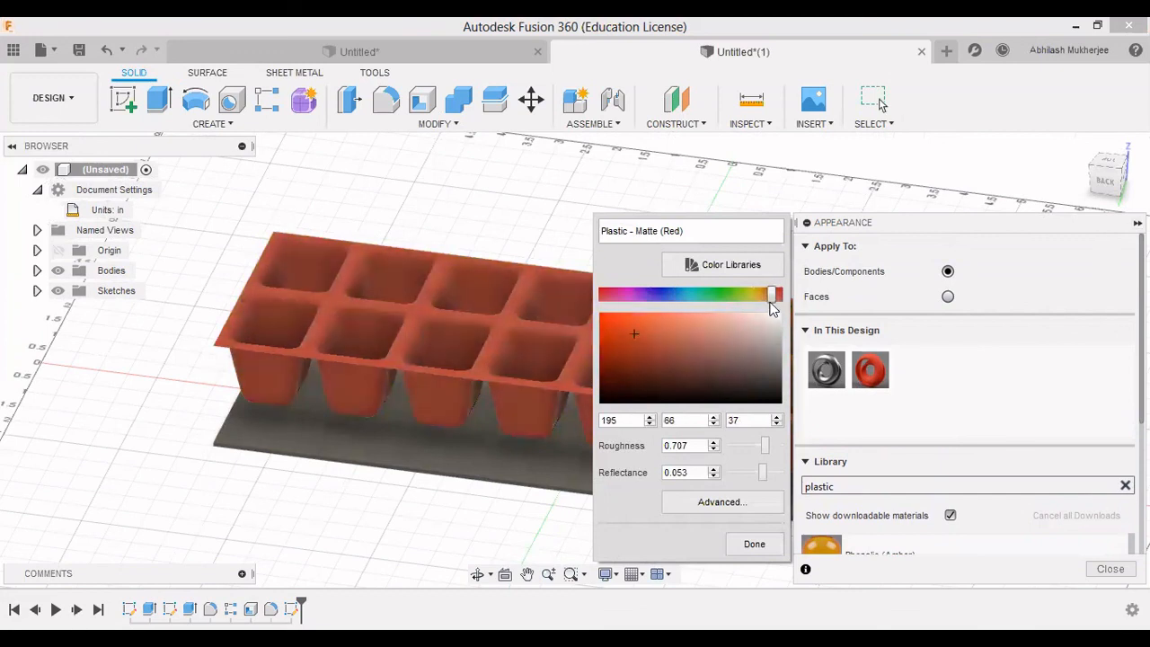
{"action": "left_click_drag", "start_coordinate": [628, 337], "coordinate": [722, 343]}
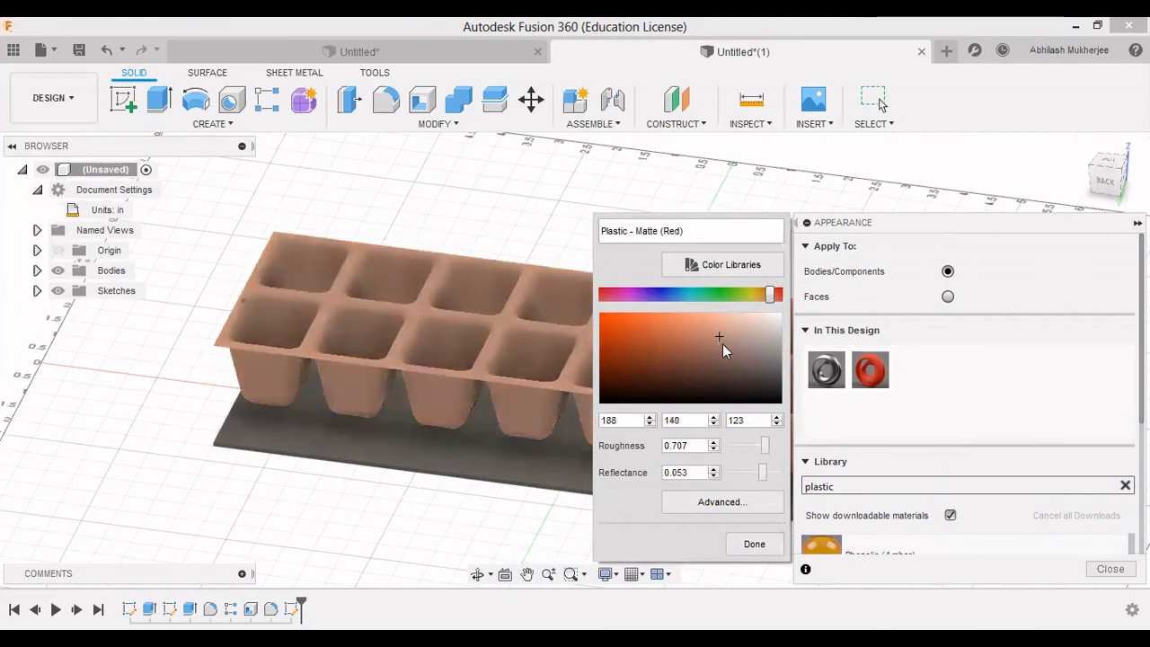
{"action": "left_click", "coordinate": [754, 543]}
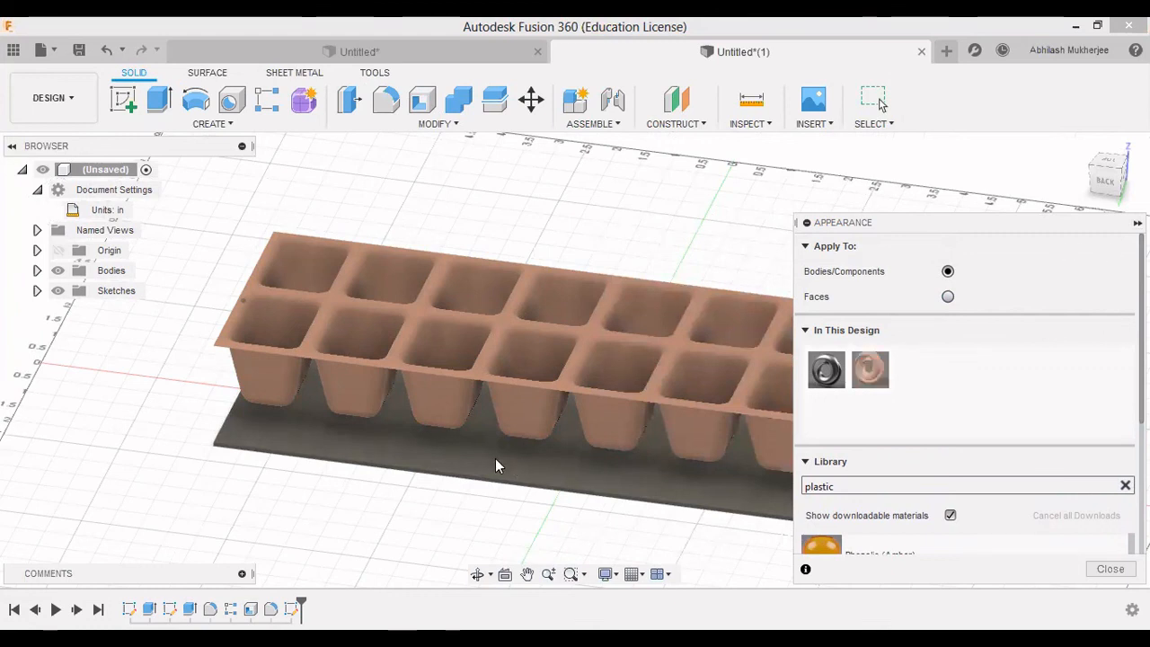
{"action": "middle_click_drag", "start_coordinate": [503, 445], "coordinate": [535, 477], "text": "shift"}
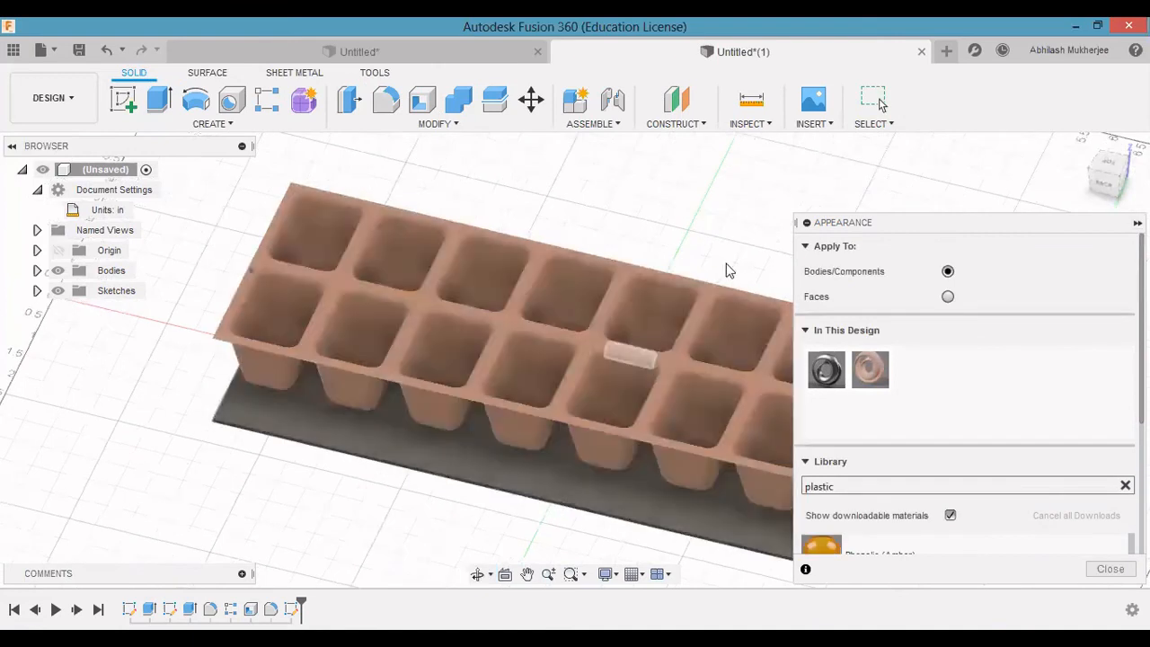
{"action": "key", "text": "Escape"}
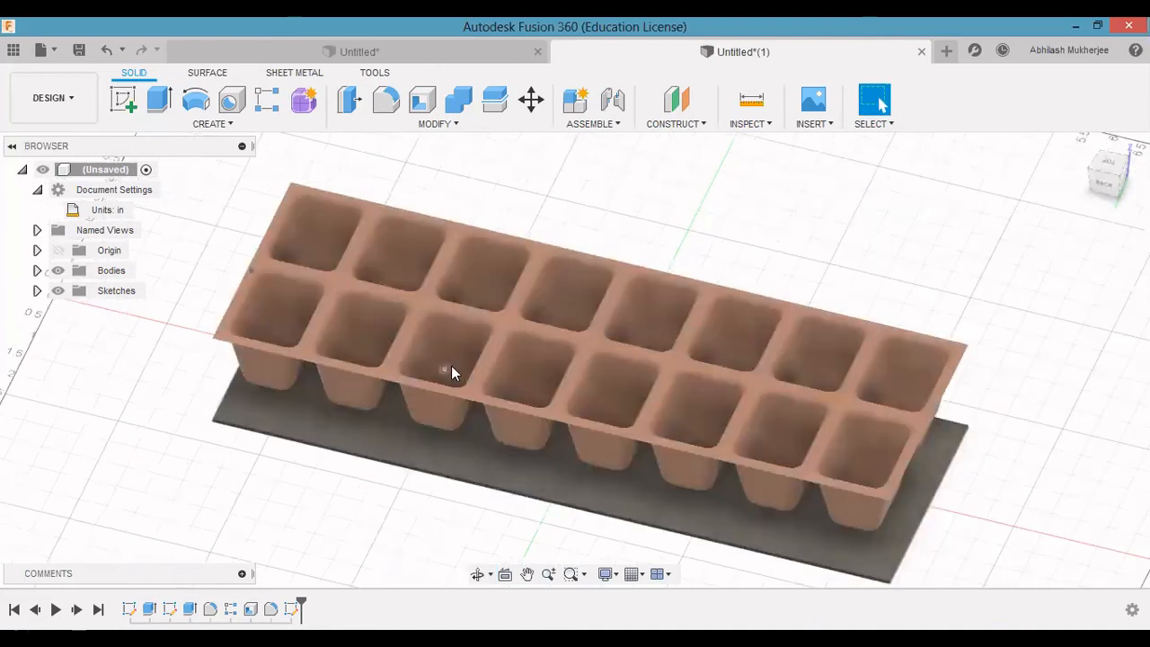